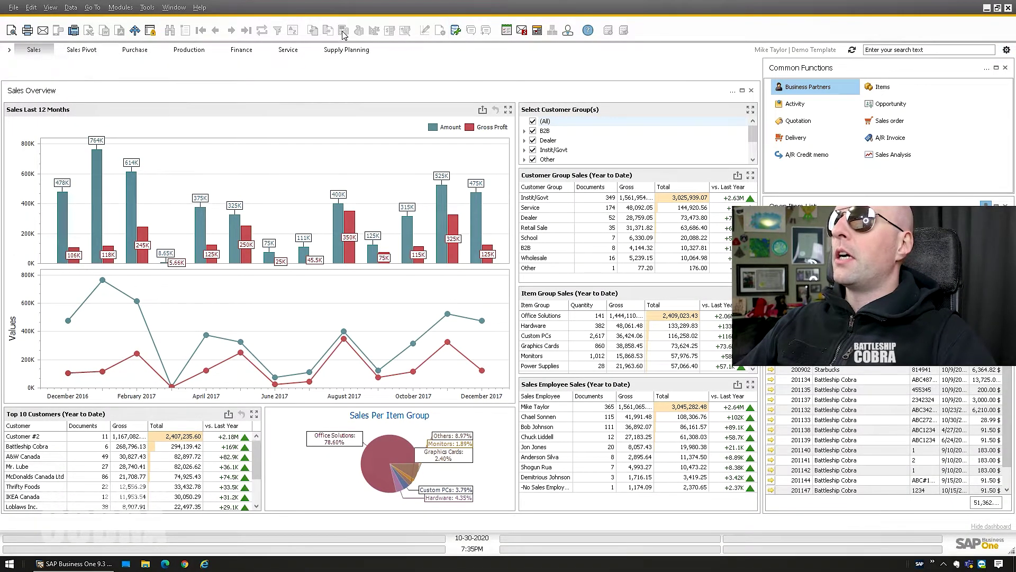
Step: Run the Raw Business Partner Export v1.0 query from Query Manager's General category
{"action": "left_click", "coordinate": [455, 31]}
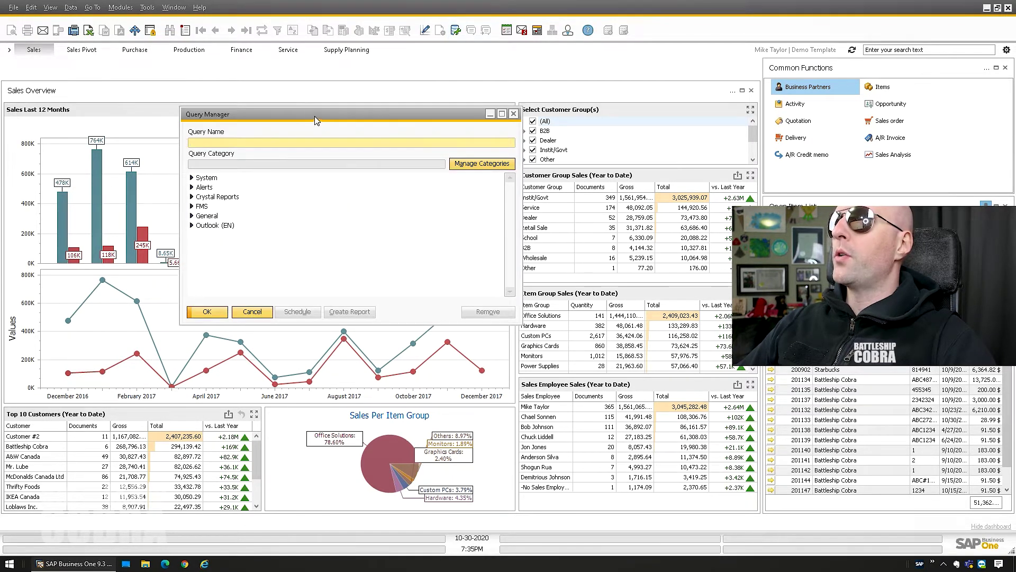
{"action": "left_click_drag", "start_coordinate": [315, 119], "coordinate": [320, 146]}
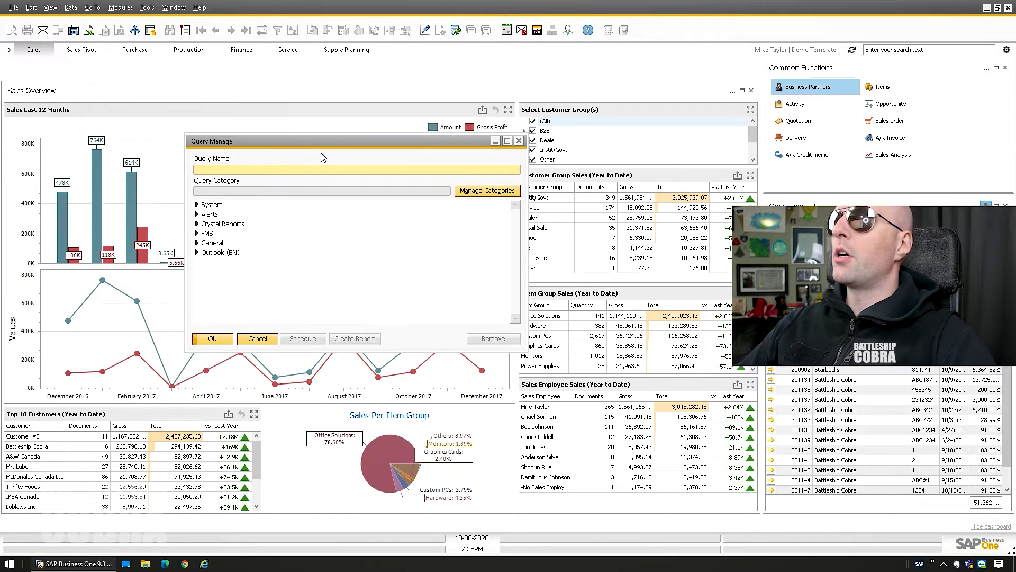
{"action": "left_click", "coordinate": [197, 243]}
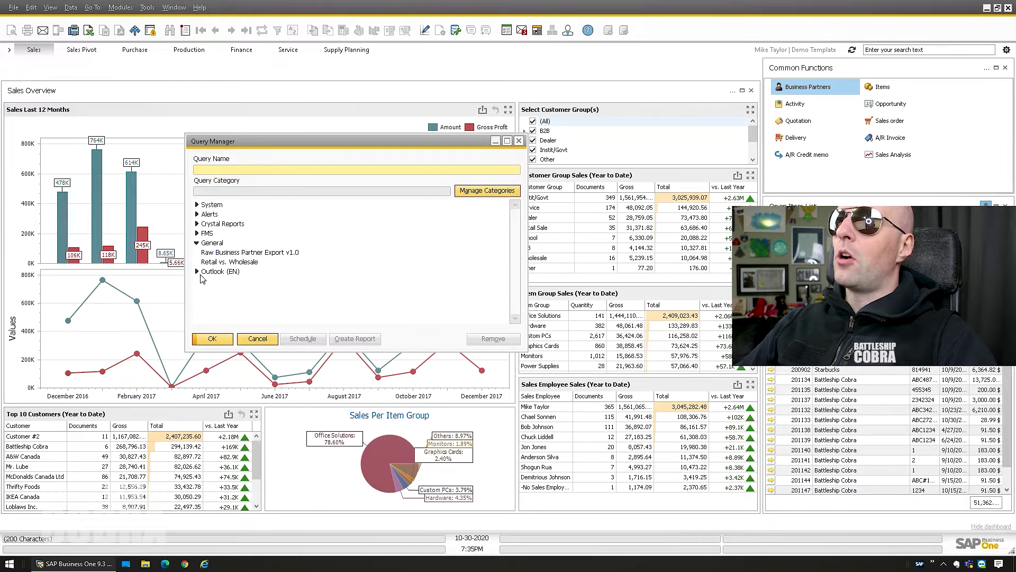
{"action": "double_click", "coordinate": [264, 254]}
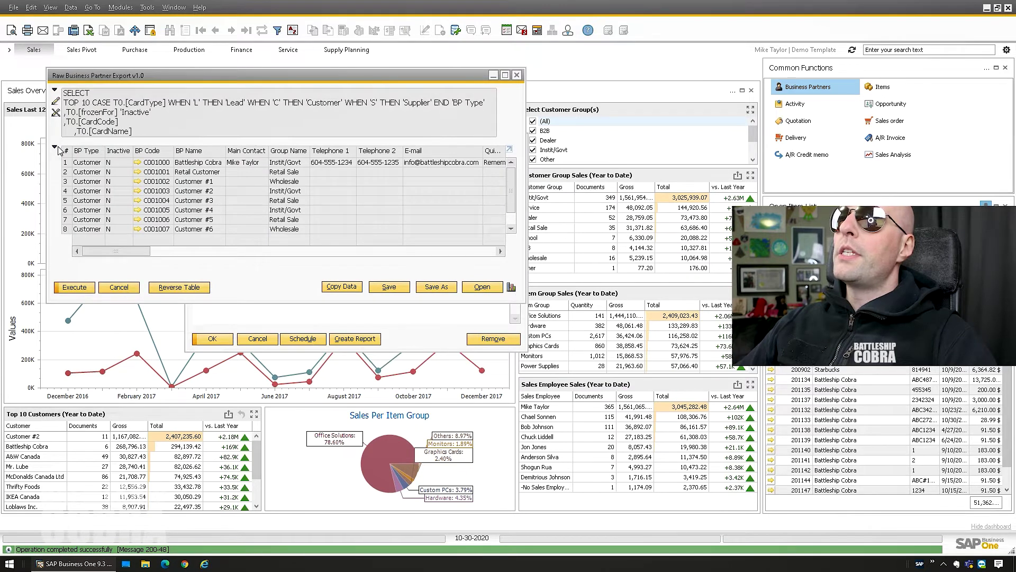
Step: Review the query's SQL text, then return to the 10-row results grid
{"action": "left_click", "coordinate": [55, 148]}
{"action": "left_click_drag", "start_coordinate": [236, 303], "coordinate": [236, 482]}
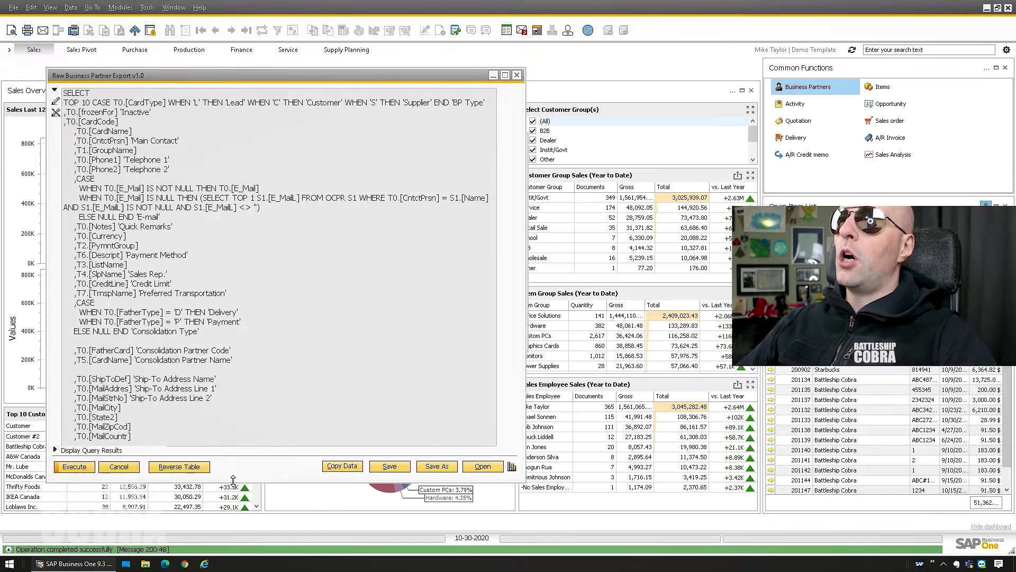
{"action": "scroll", "coordinate": [103, 136], "scroll_direction": "down", "scroll_amount": 2}
{"action": "scroll", "coordinate": [103, 137], "scroll_direction": "down", "scroll_amount": 15}
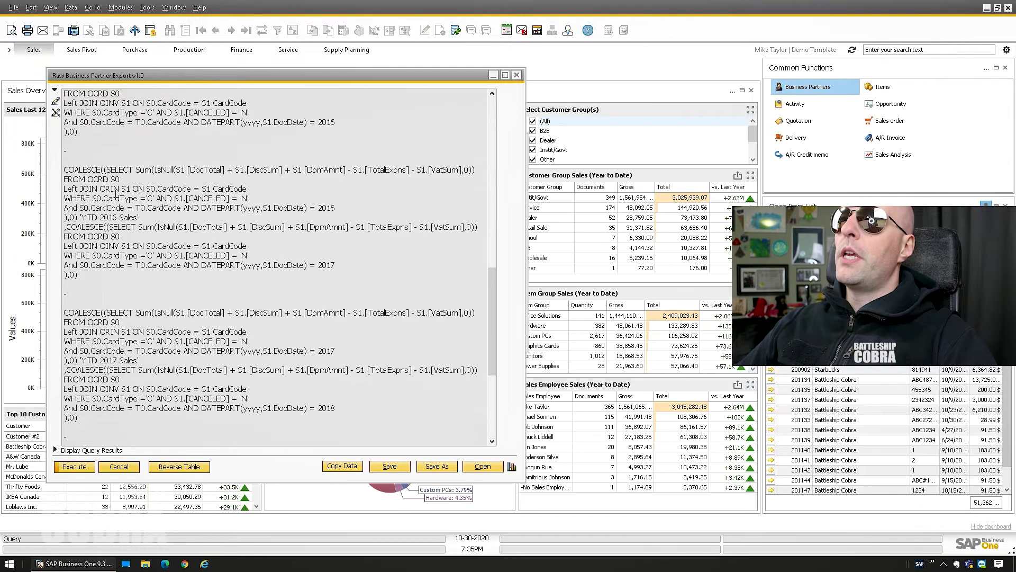
{"action": "scroll", "coordinate": [143, 283], "scroll_direction": "up", "scroll_amount": 20}
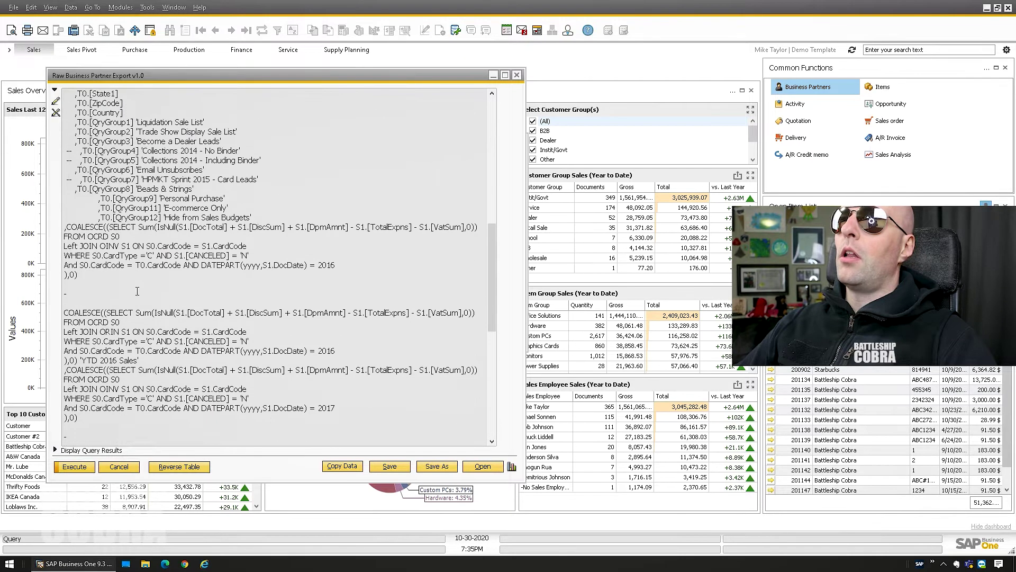
{"action": "left_click", "coordinate": [55, 91]}
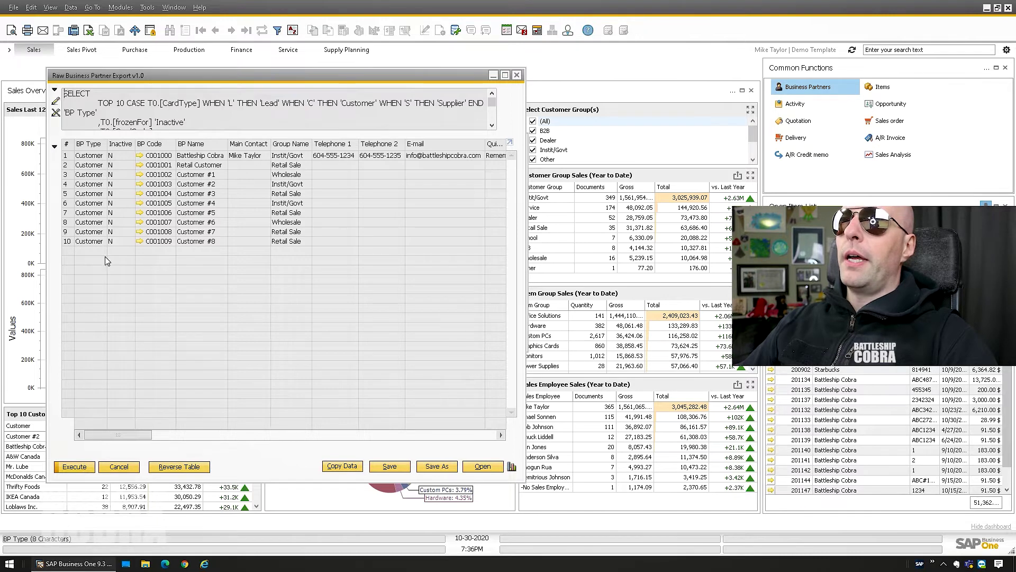
{"action": "left_click_drag", "start_coordinate": [119, 438], "coordinate": [236, 437]}
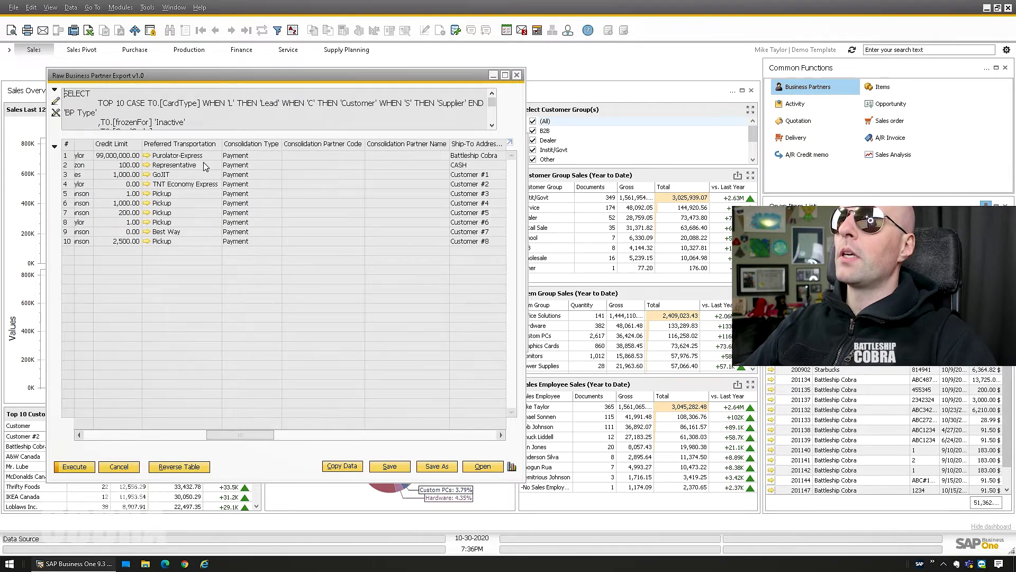
{"action": "left_click_drag", "start_coordinate": [225, 439], "coordinate": [79, 435]}
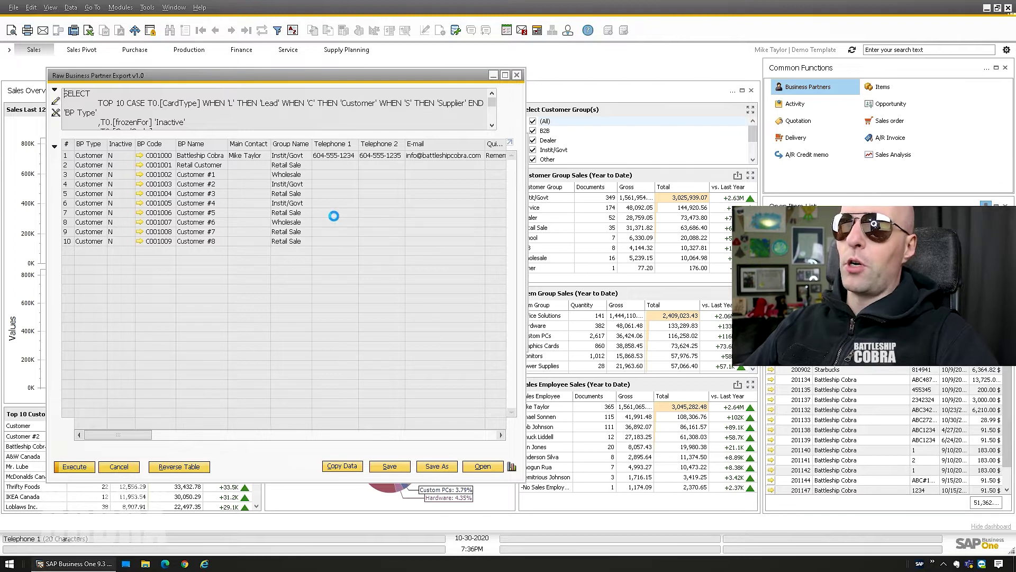
Step: Check the customer's bill-to and ship-to addresses, then close the business partner record
{"action": "left_click", "coordinate": [290, 168]}
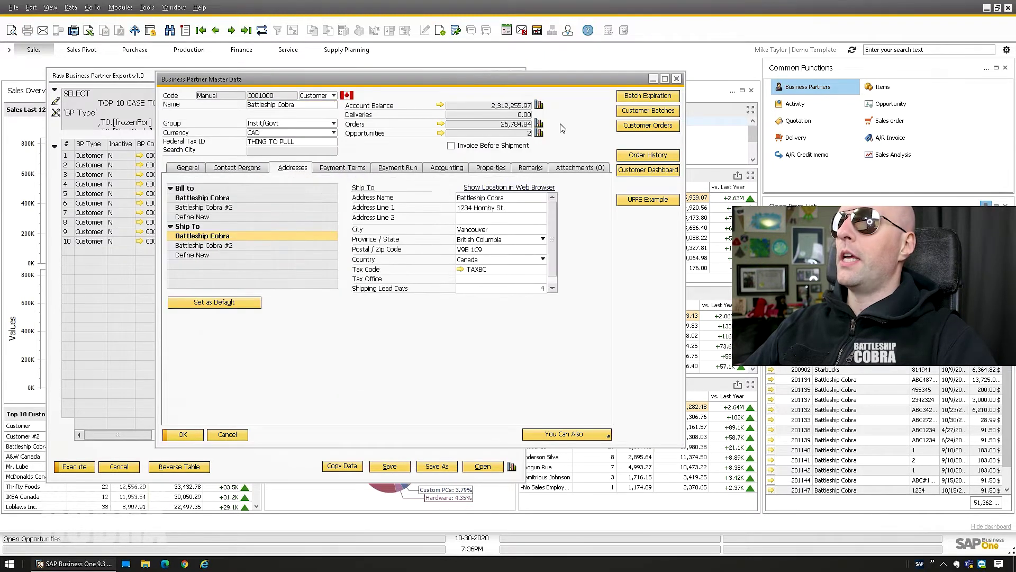
{"action": "left_click", "coordinate": [676, 80]}
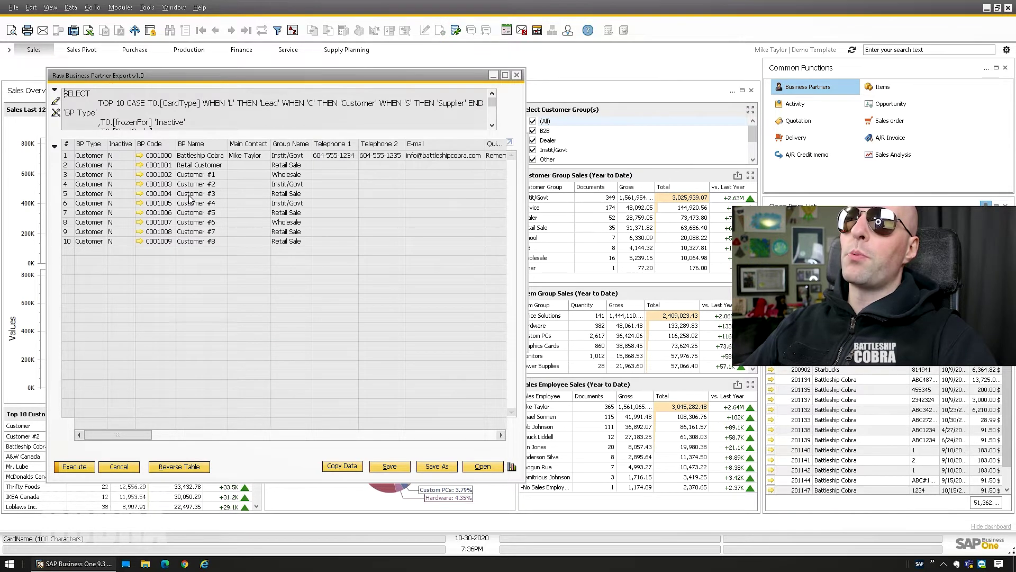
{"action": "right_click", "coordinate": [189, 198]}
{"action": "left_click", "coordinate": [159, 183]}
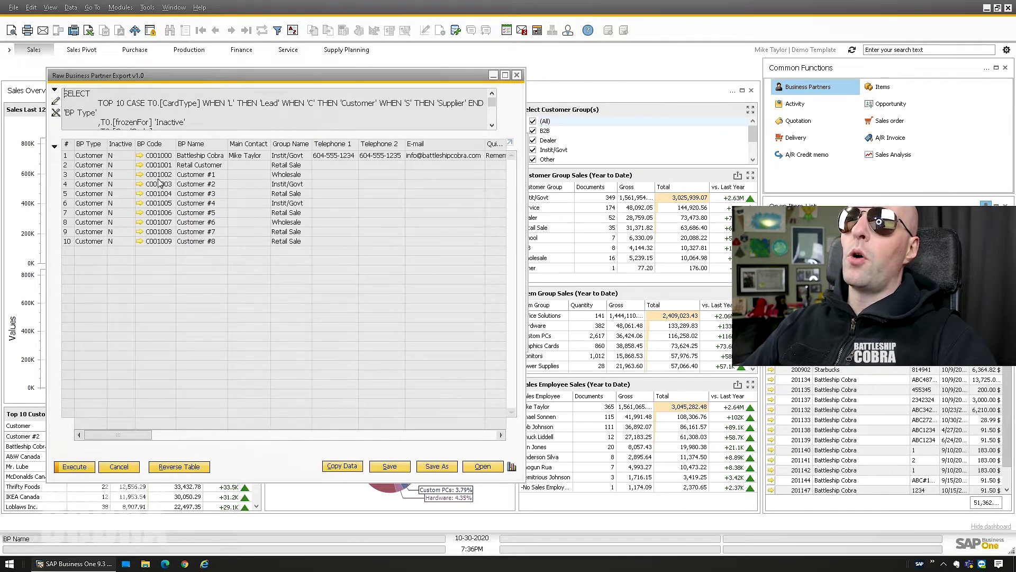
Step: Copy the entire query results table and bring up the Windows Start menu
{"action": "right_click", "coordinate": [198, 193]}
{"action": "left_click", "coordinate": [225, 208]}
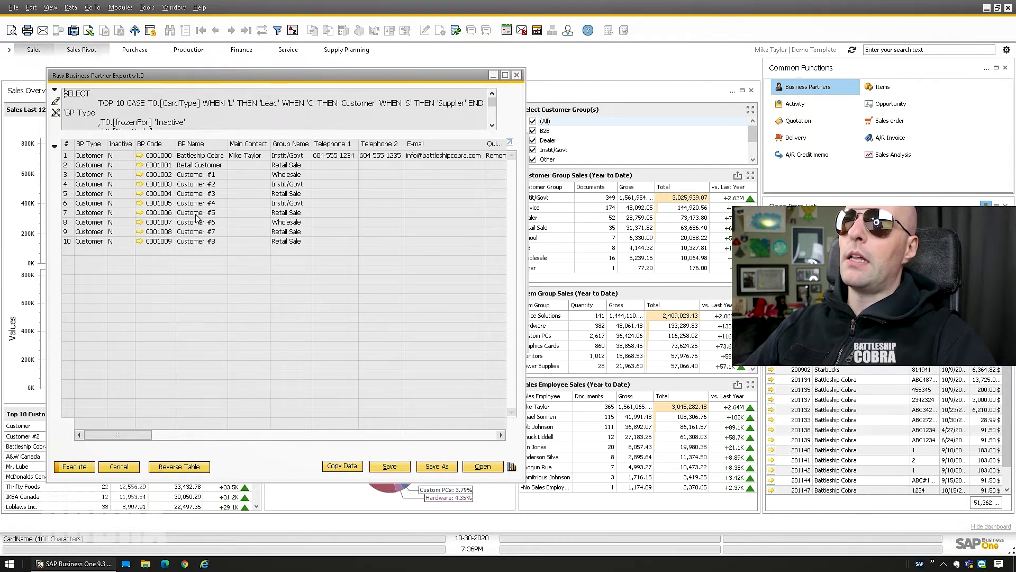
{"action": "right_click", "coordinate": [212, 201]}
{"action": "left_click", "coordinate": [238, 215]}
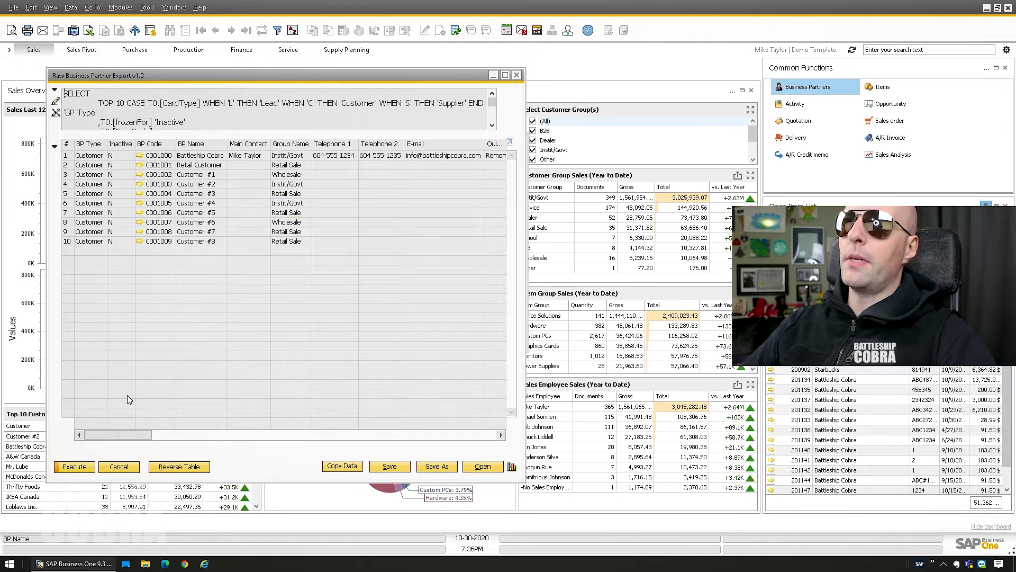
{"action": "key", "text": "super"}
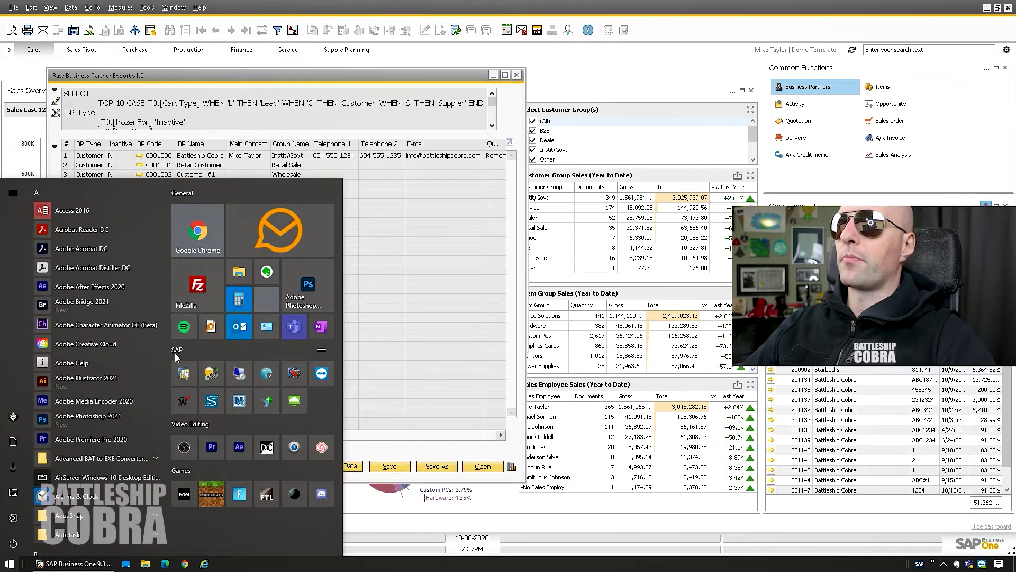
Step: Launch Excel and paste the business partner table into a new workbook at A1
{"action": "type", "text": "ex"}
{"action": "left_click", "coordinate": [75, 275]}
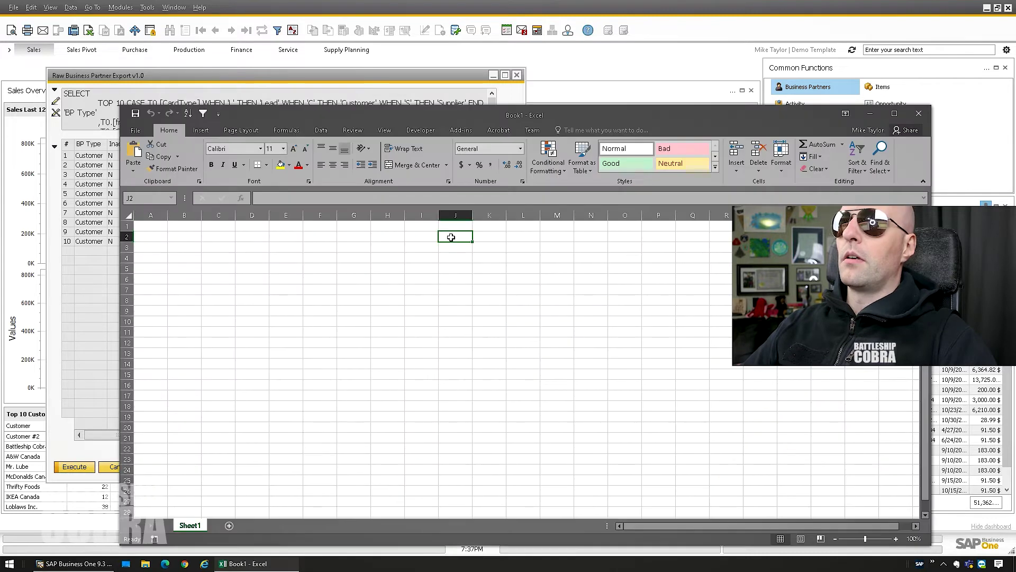
{"action": "left_click", "coordinate": [160, 229]}
{"action": "key", "text": "ctrl+v"}
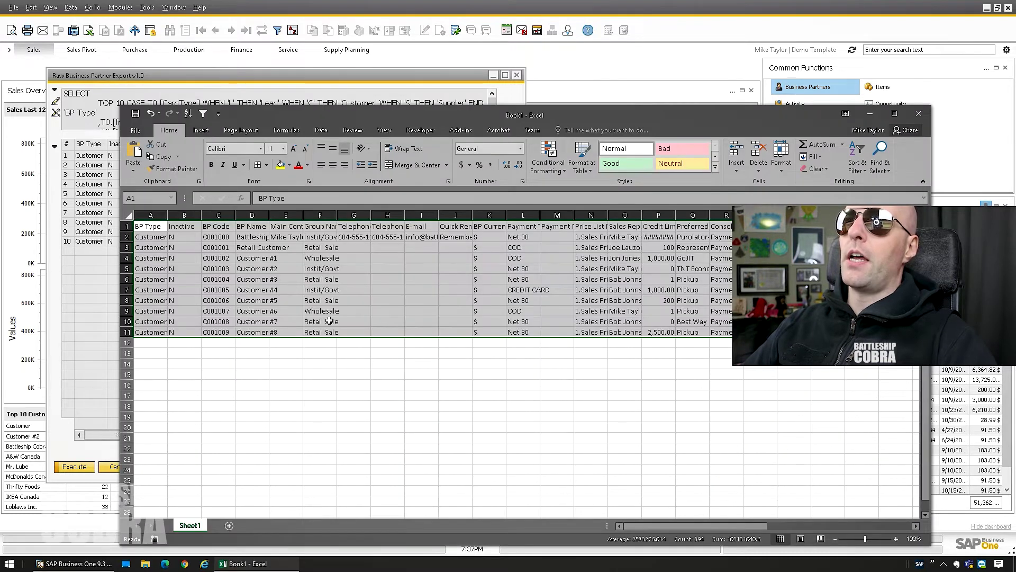
{"action": "left_click", "coordinate": [359, 279]}
Step: Autofit all data columns to their contents, then select the customer details in A2:F10
{"action": "left_click", "coordinate": [151, 215]}
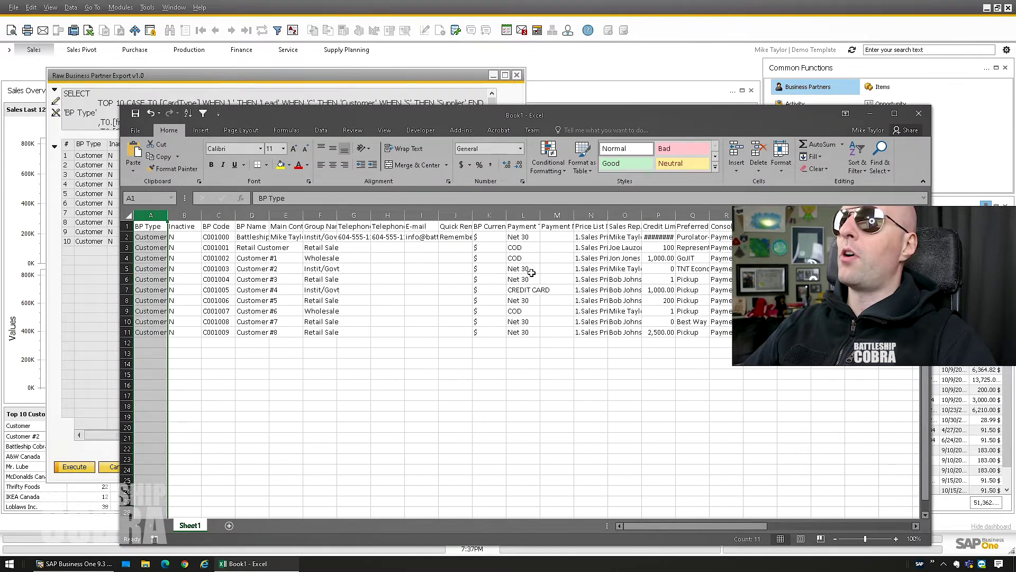
{"action": "key", "text": "ctrl+shift+Right"}
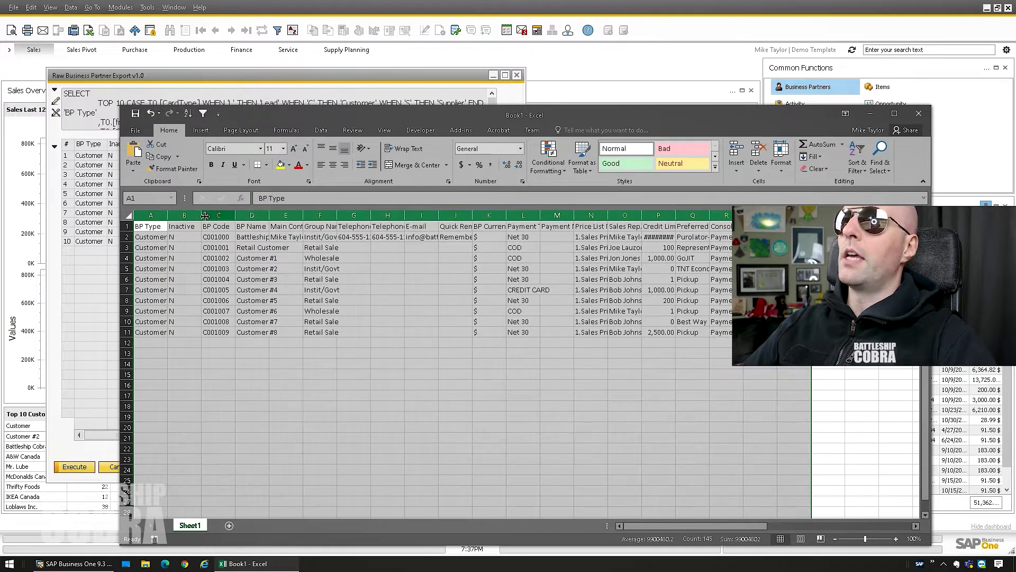
{"action": "double_click", "coordinate": [168, 212]}
{"action": "left_click", "coordinate": [311, 268]}
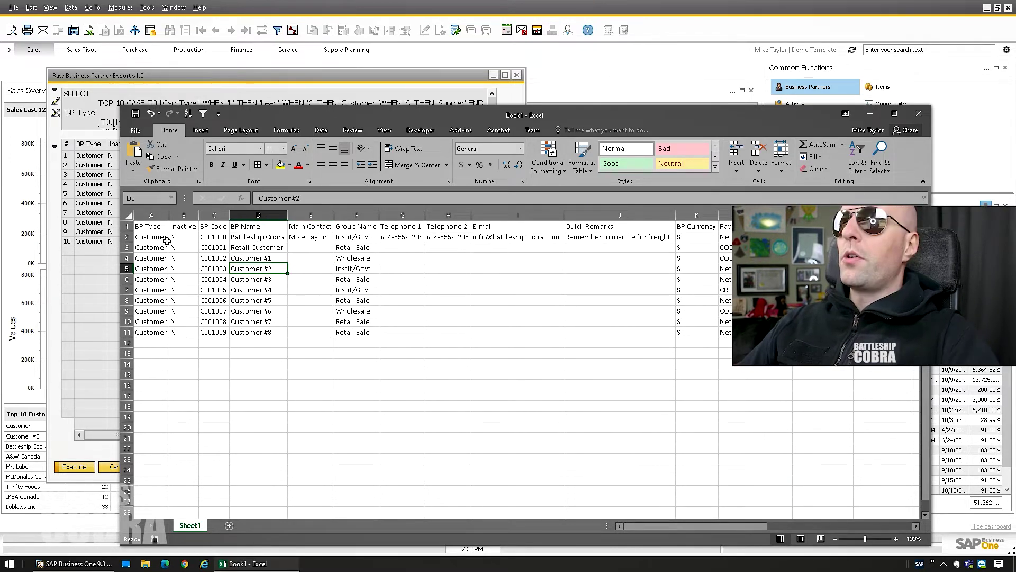
{"action": "left_click_drag", "start_coordinate": [161, 238], "coordinate": [371, 330]}
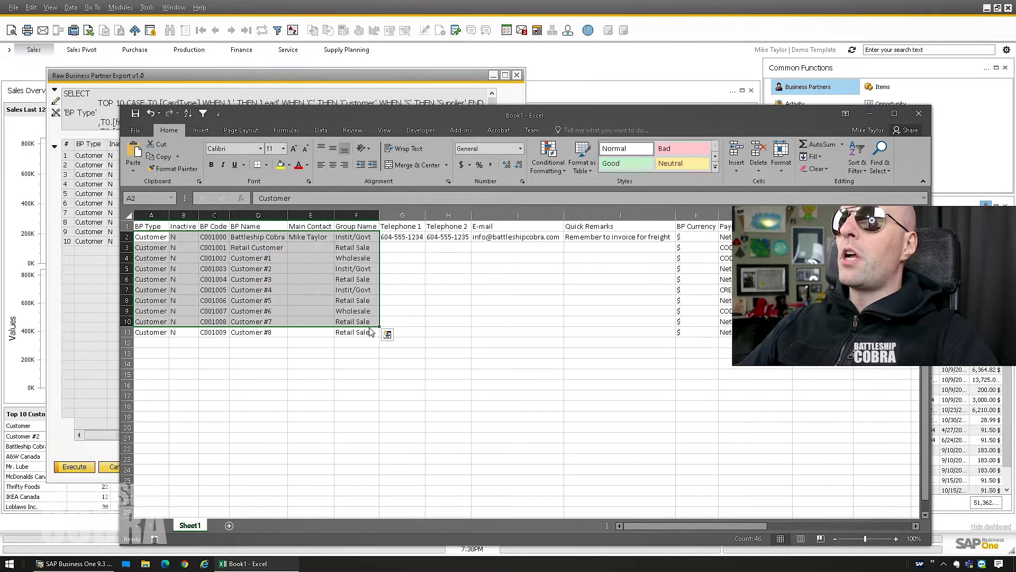
Step: Back in SAP, review the query's SQL text and return to the results grid
{"action": "left_click", "coordinate": [86, 105]}
{"action": "left_click", "coordinate": [55, 148]}
{"action": "scroll", "coordinate": [112, 204], "scroll_direction": "down", "scroll_amount": 20}
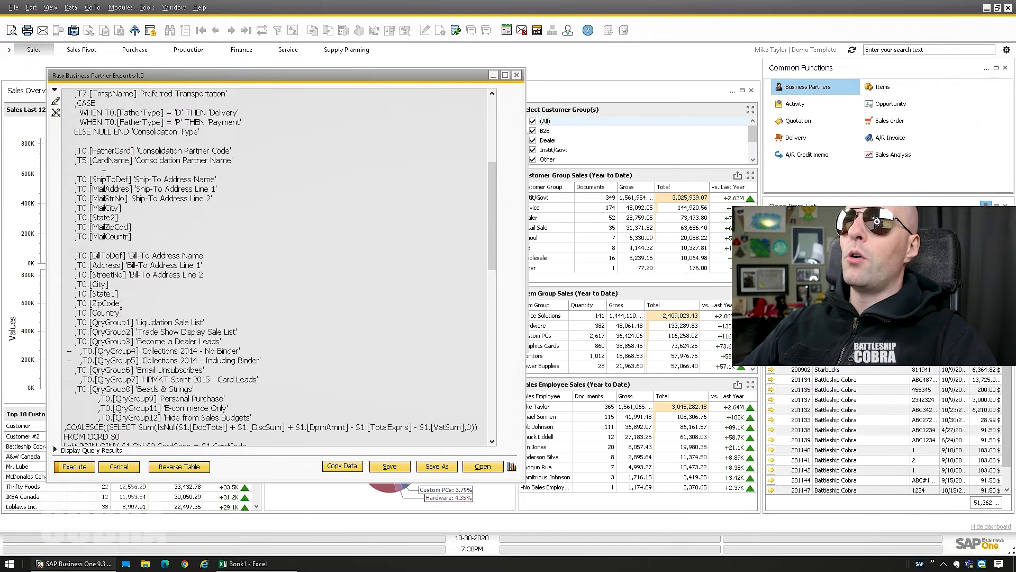
{"action": "scroll", "coordinate": [111, 203], "scroll_direction": "up", "scroll_amount": 20}
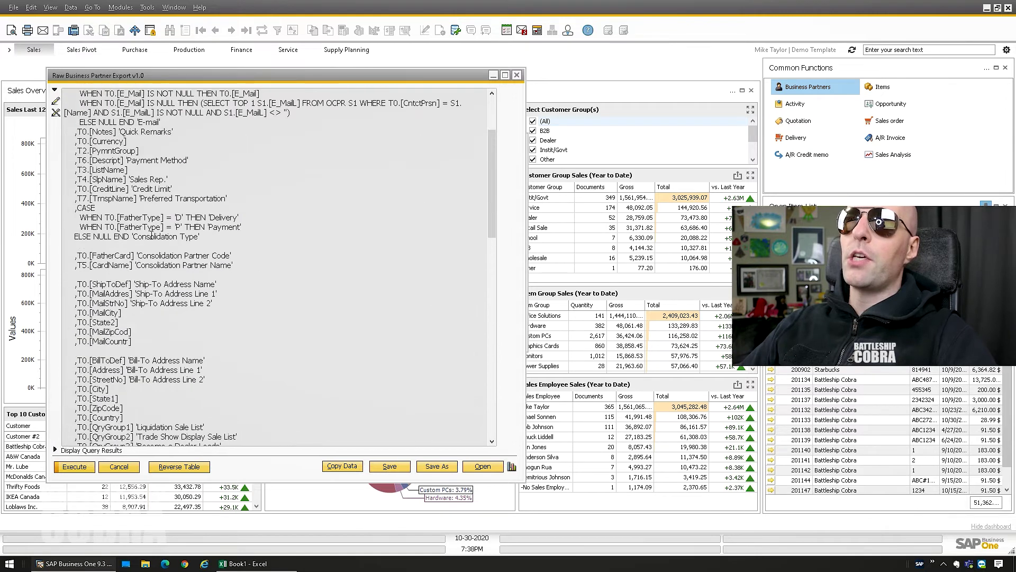
{"action": "left_click", "coordinate": [55, 93]}
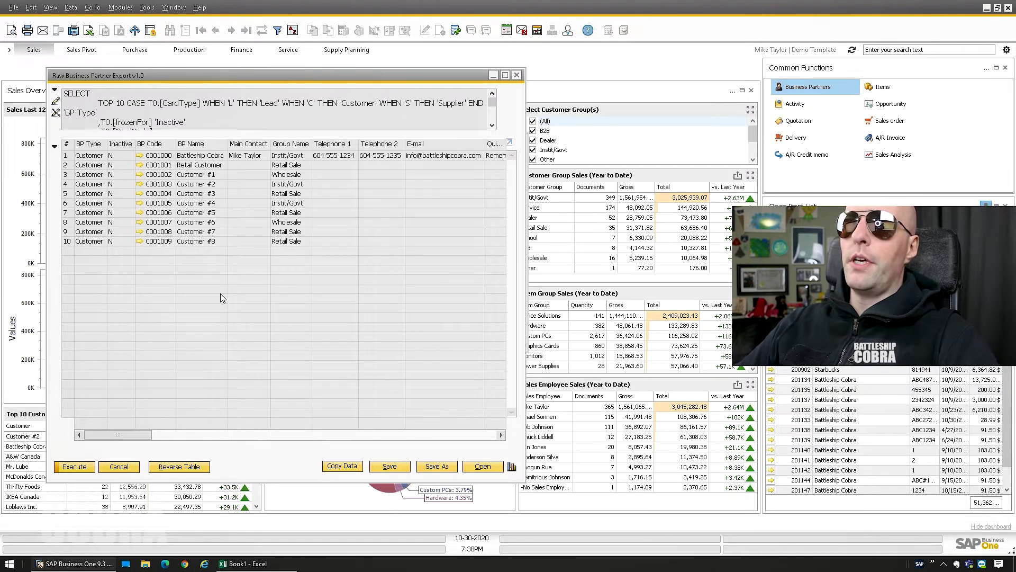
Step: Reselect A2:F10 in Excel, then switch back and close the SAP query results window
{"action": "left_click", "coordinate": [242, 563]}
{"action": "left_click_drag", "start_coordinate": [151, 237], "coordinate": [367, 312]}
{"action": "left_click", "coordinate": [401, 291]}
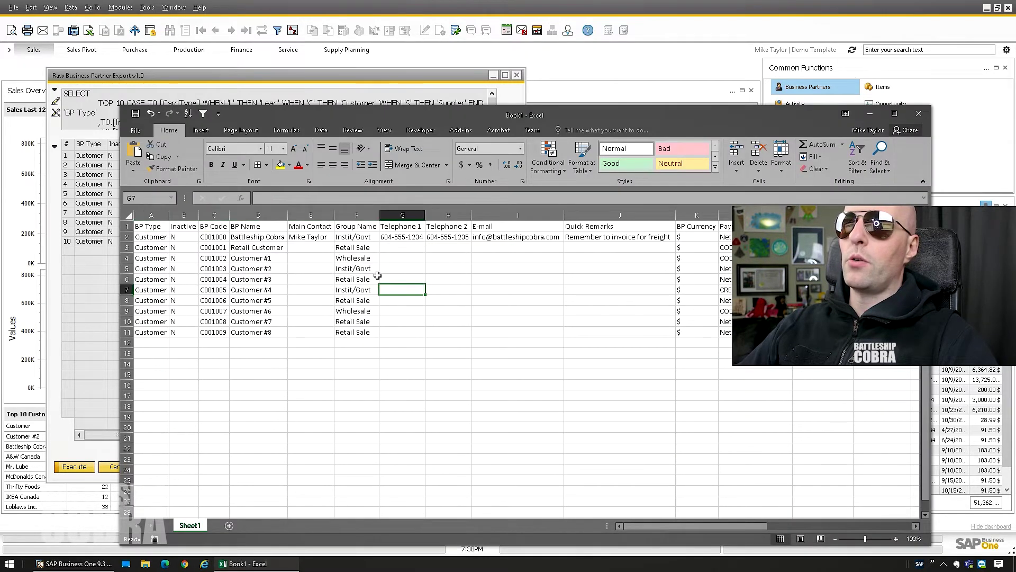
{"action": "key", "text": "alt+Tab"}
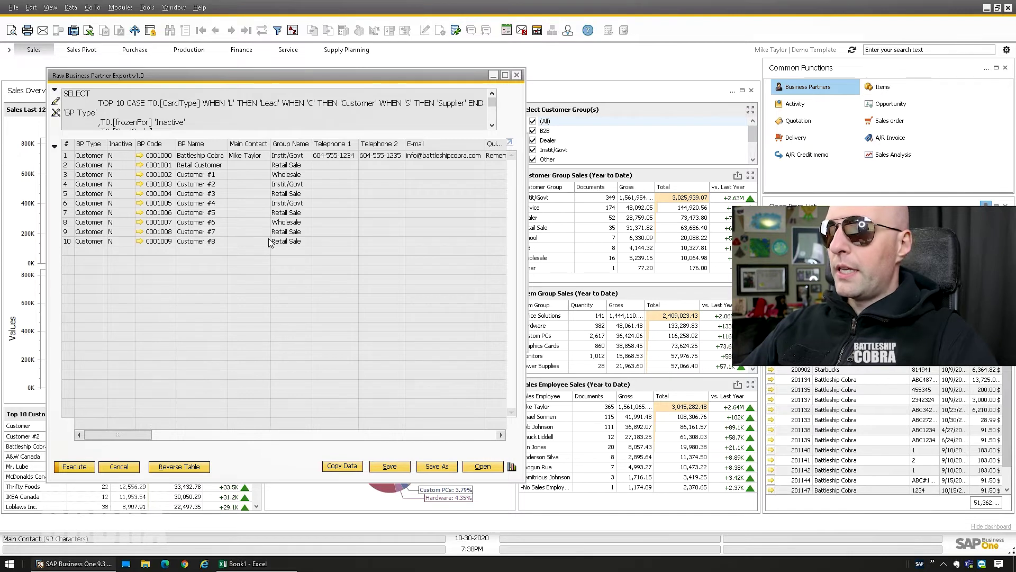
{"action": "left_click", "coordinate": [115, 467]}
Step: Dismiss the saved queries list and turn on display of system information
{"action": "left_click", "coordinate": [257, 339]}
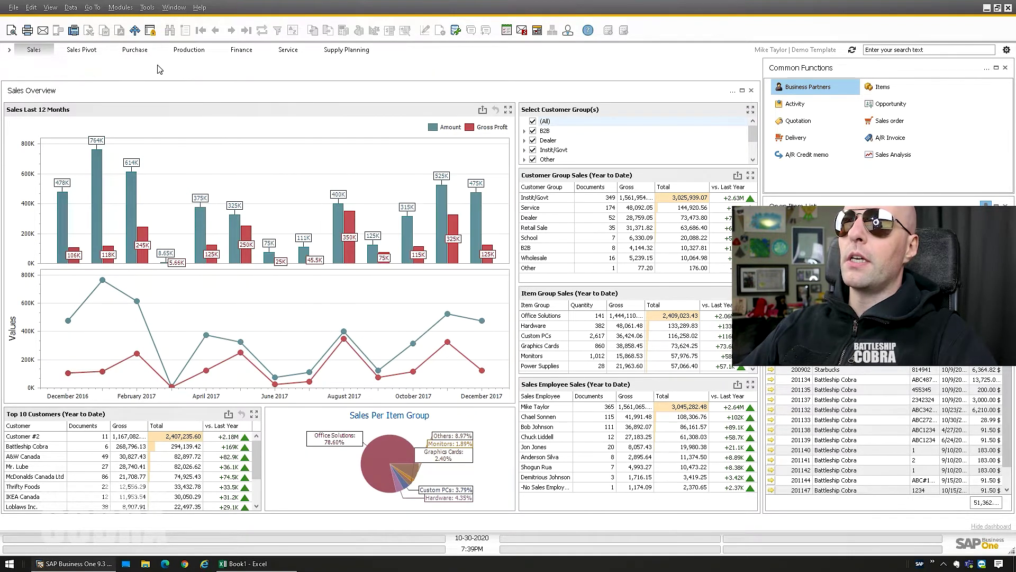
{"action": "left_click", "coordinate": [30, 7]}
{"action": "mouse_move", "coordinate": [50, 8]}
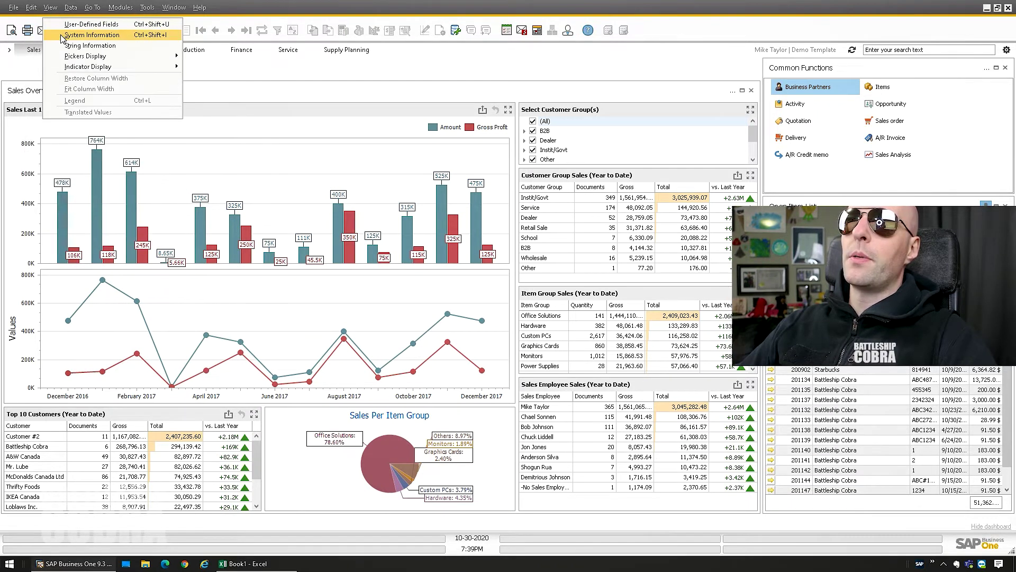
{"action": "left_click", "coordinate": [77, 35]}
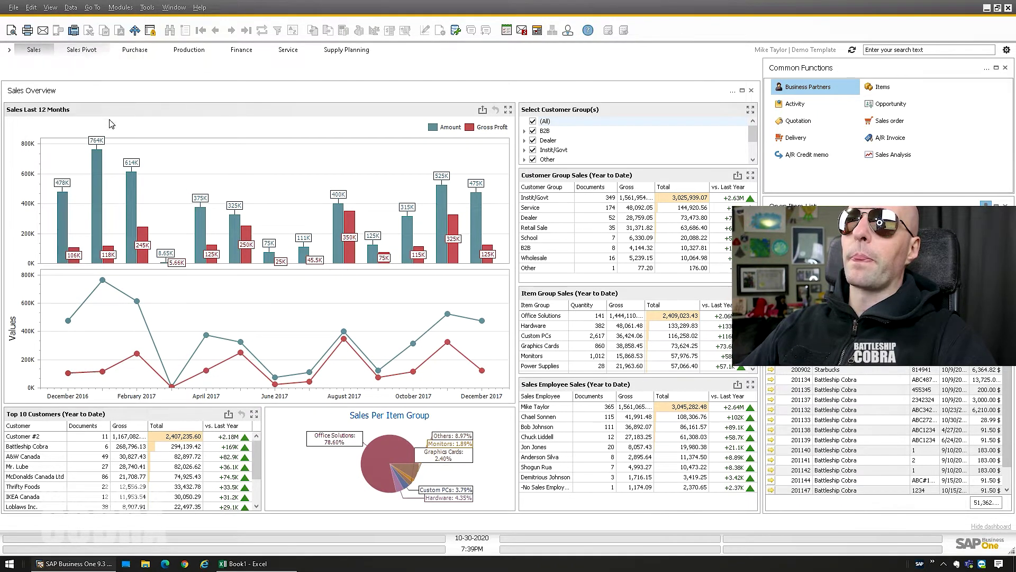
Step: Open Business Partner Master Data on the first record, customer C001000 Battleship Cobra
{"action": "left_click", "coordinate": [121, 8]}
{"action": "mouse_move", "coordinate": [146, 91]}
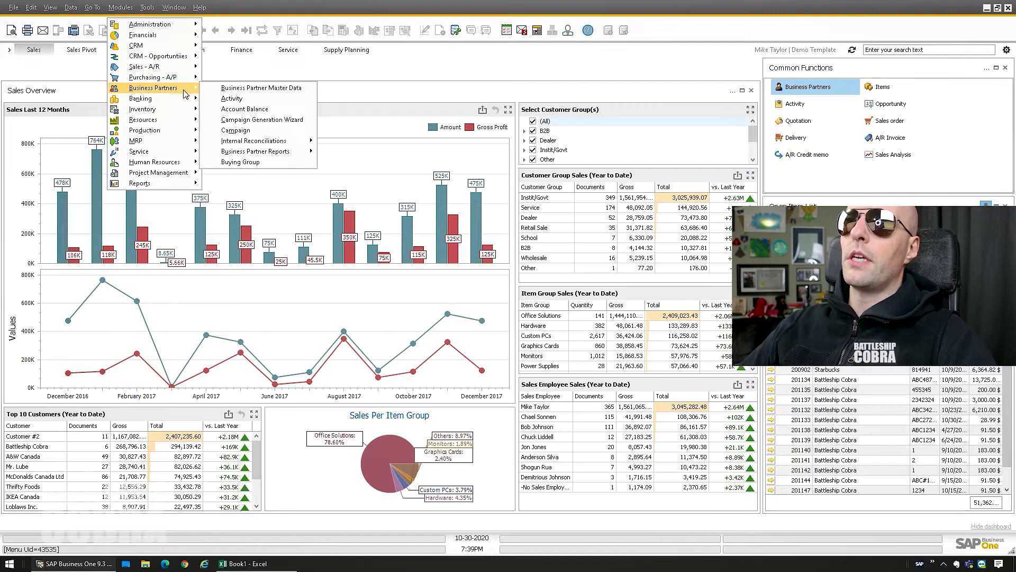
{"action": "left_click", "coordinate": [261, 88]}
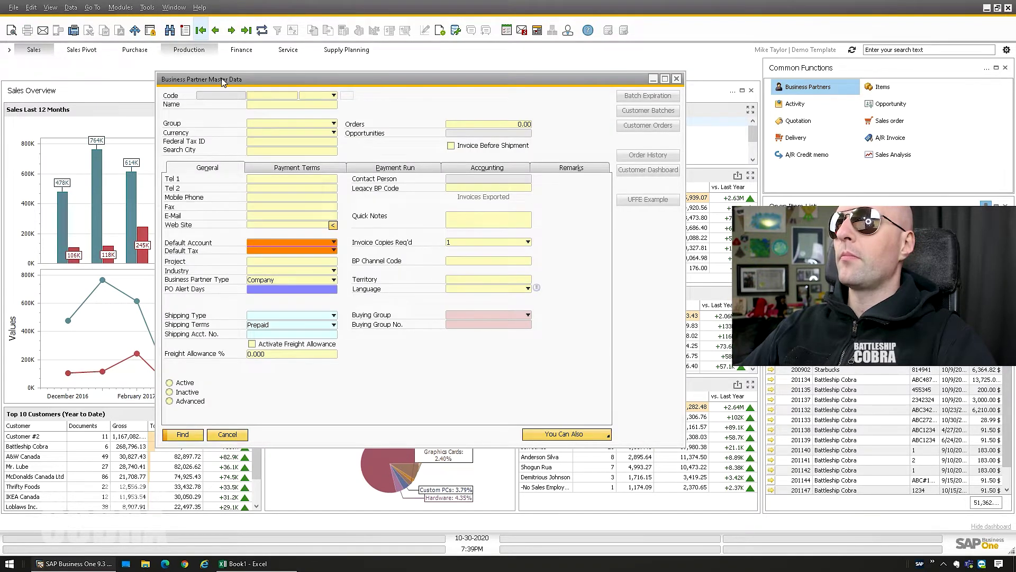
{"action": "key", "text": "ctrl+Page_Up"}
{"action": "left_click_drag", "start_coordinate": [217, 81], "coordinate": [152, 113]}
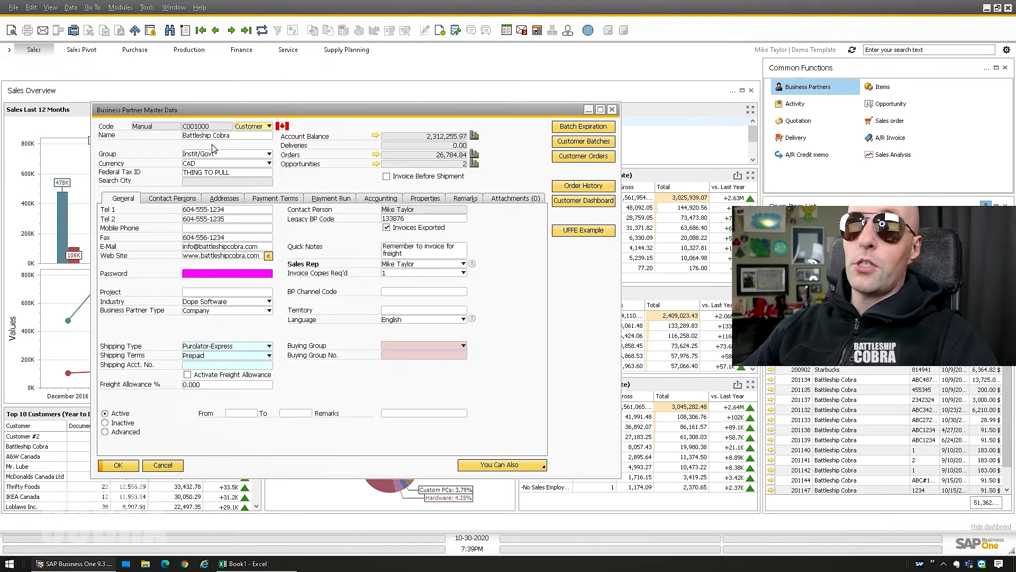
{"action": "left_click", "coordinate": [147, 7]}
Step: Open the Query Generator and its Choose from List of tables
{"action": "mouse_move", "coordinate": [169, 153]}
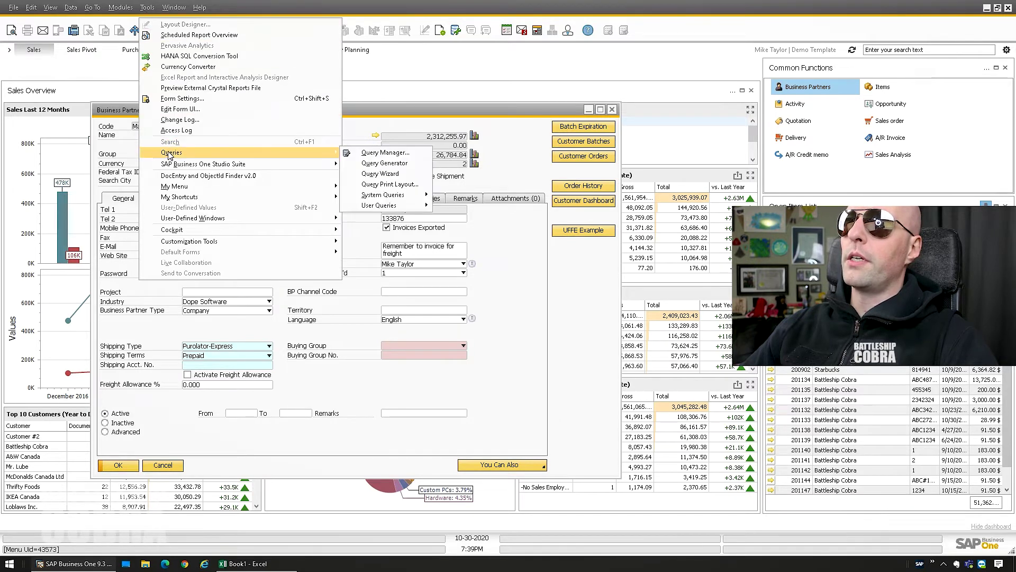
{"action": "left_click", "coordinate": [372, 164]}
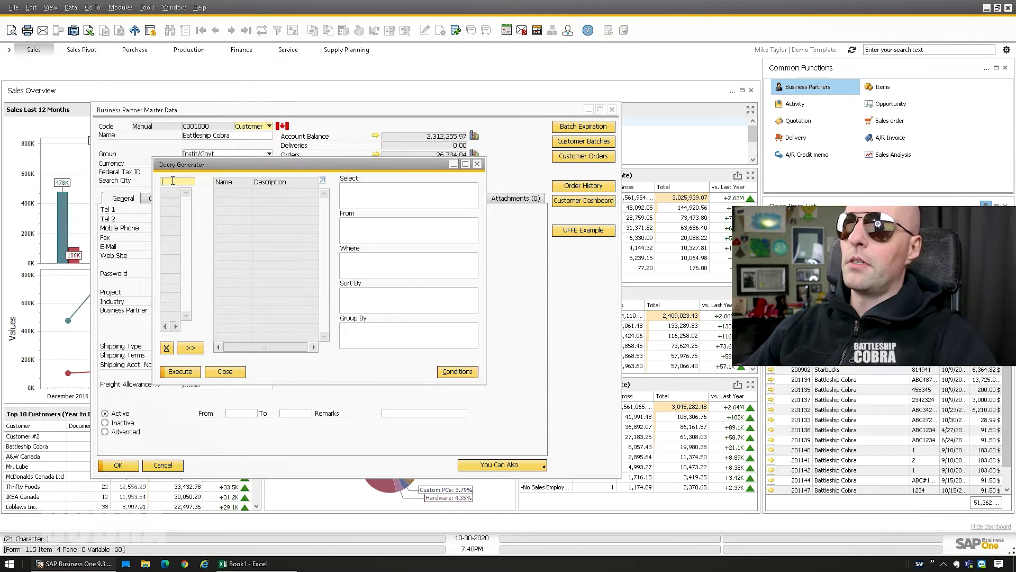
{"action": "key", "text": "Tab"}
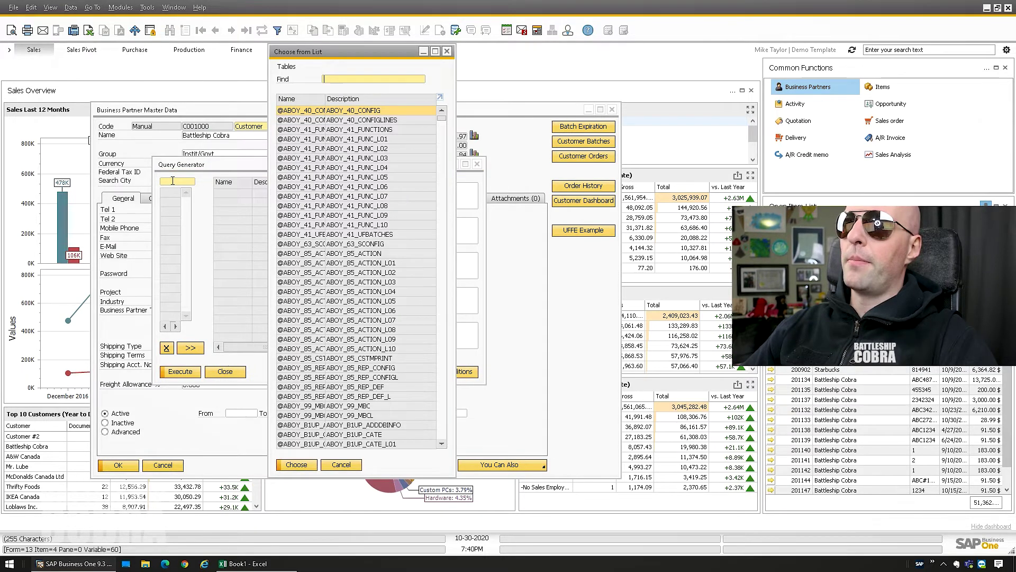
{"action": "left_click", "coordinate": [51, 7]}
{"action": "left_click", "coordinate": [77, 91]}
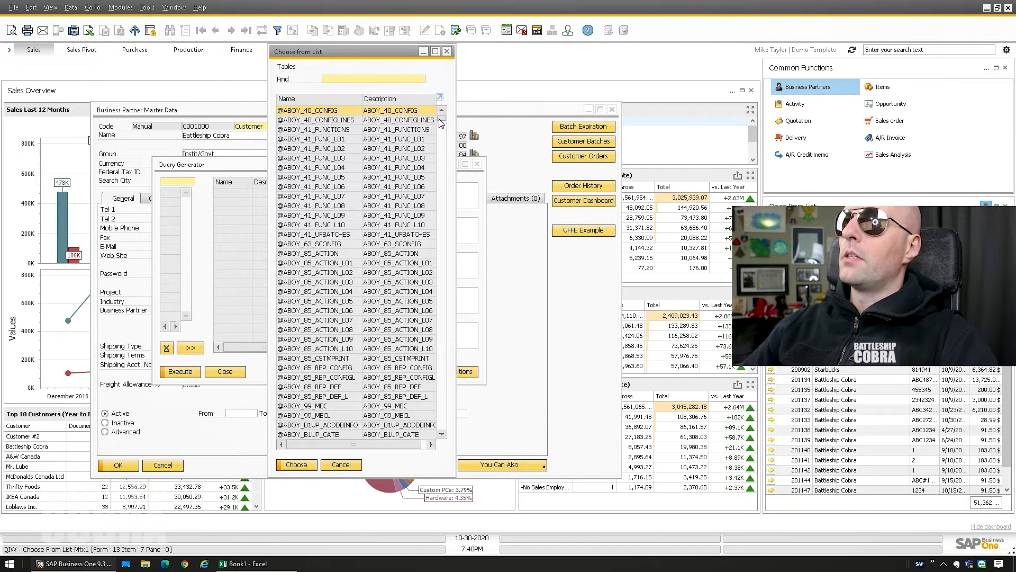
Step: Search the table list for 'ocrd', identifying OCRD as the Business Partner table, then close it
{"action": "left_click_drag", "start_coordinate": [440, 121], "coordinate": [453, 221]}
{"action": "left_click", "coordinate": [359, 80]}
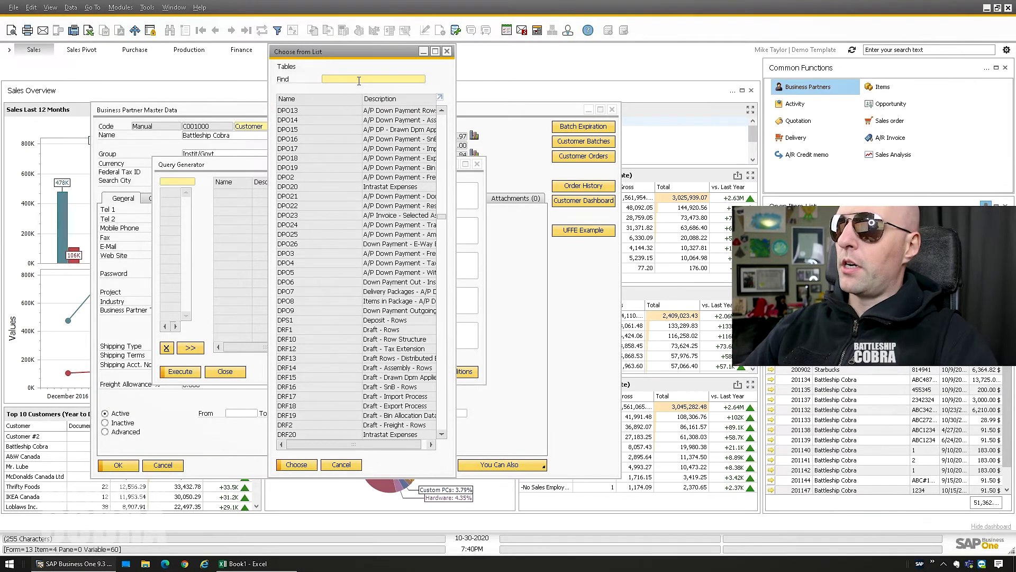
{"action": "type", "text": "ocrd"}
{"action": "left_click", "coordinate": [313, 110]}
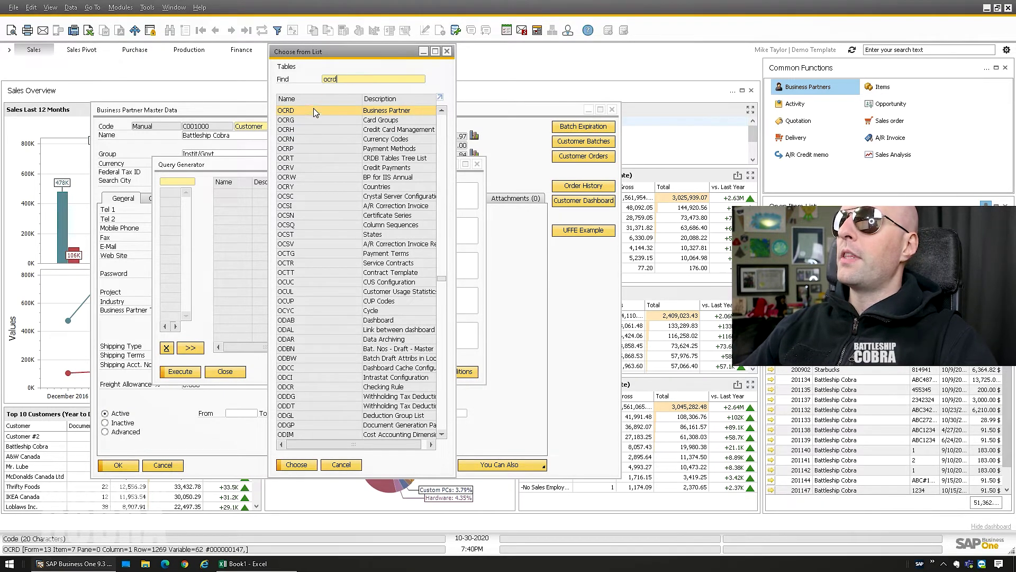
{"action": "scroll", "coordinate": [333, 162], "scroll_direction": "up", "scroll_amount": 3}
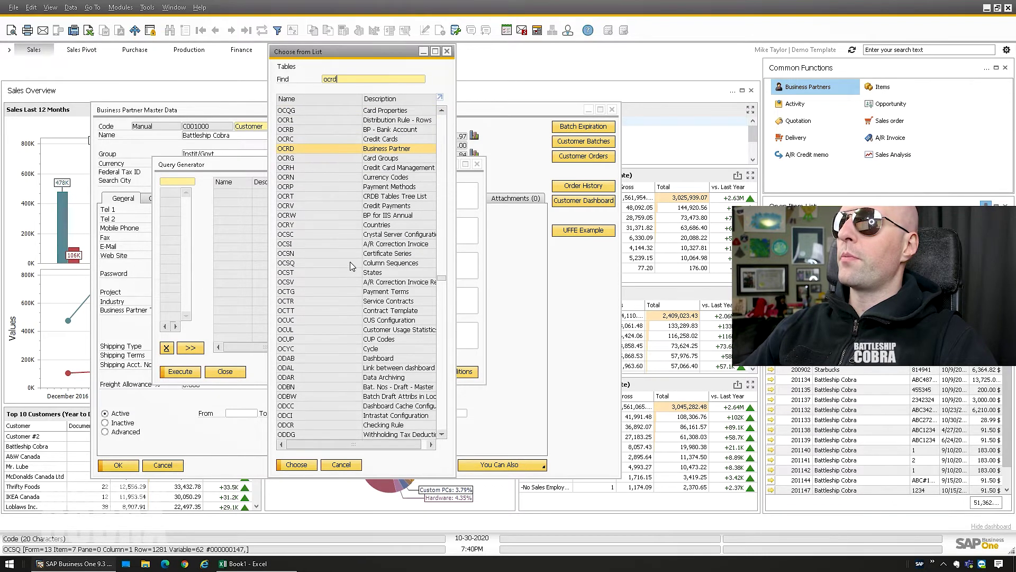
{"action": "left_click", "coordinate": [446, 51]}
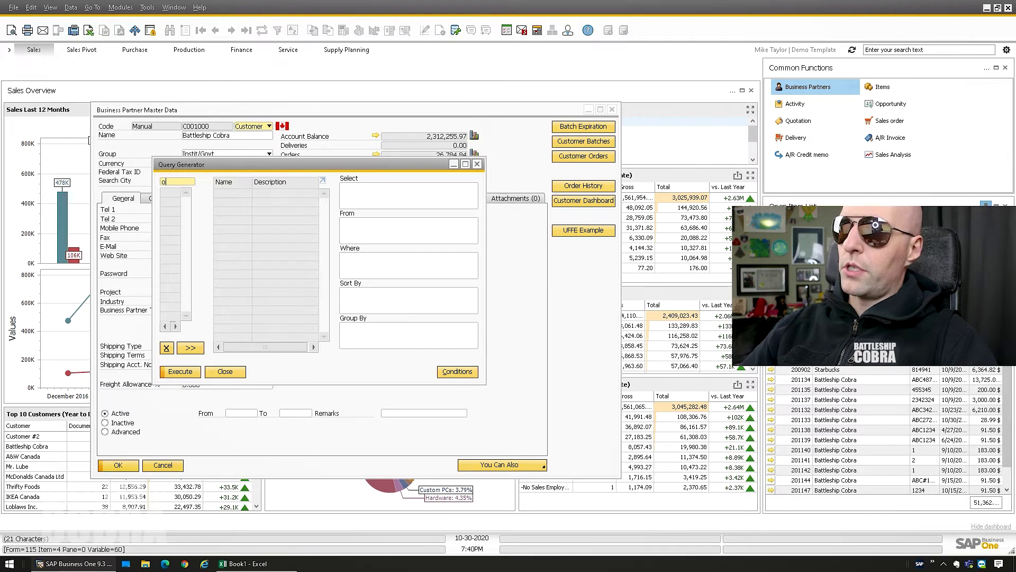
Step: Add the OCRD table, inspect its fields, enter TOP 1 * in Select and execute the query
{"action": "type", "text": "crd"}
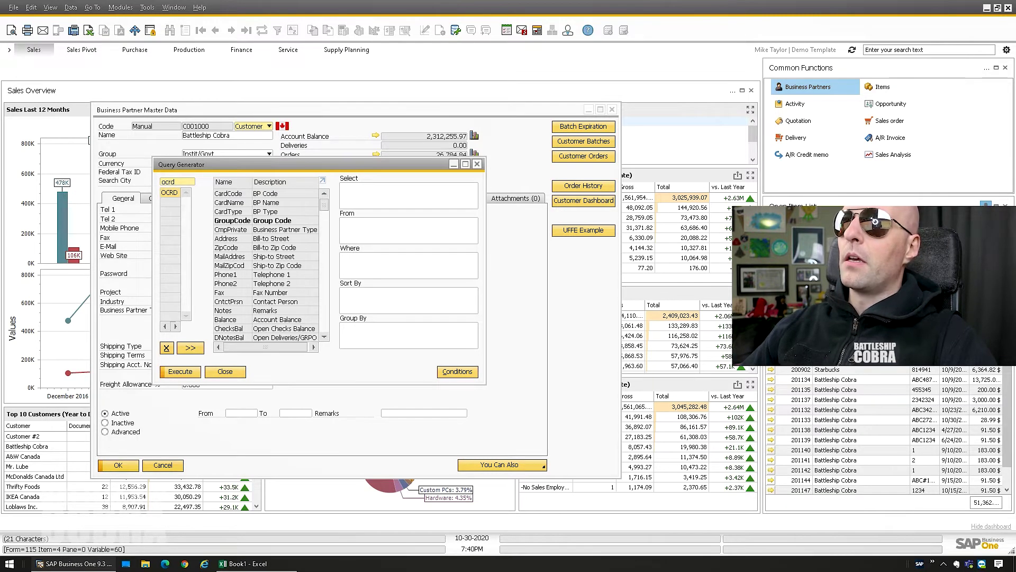
{"action": "key", "text": "Return"}
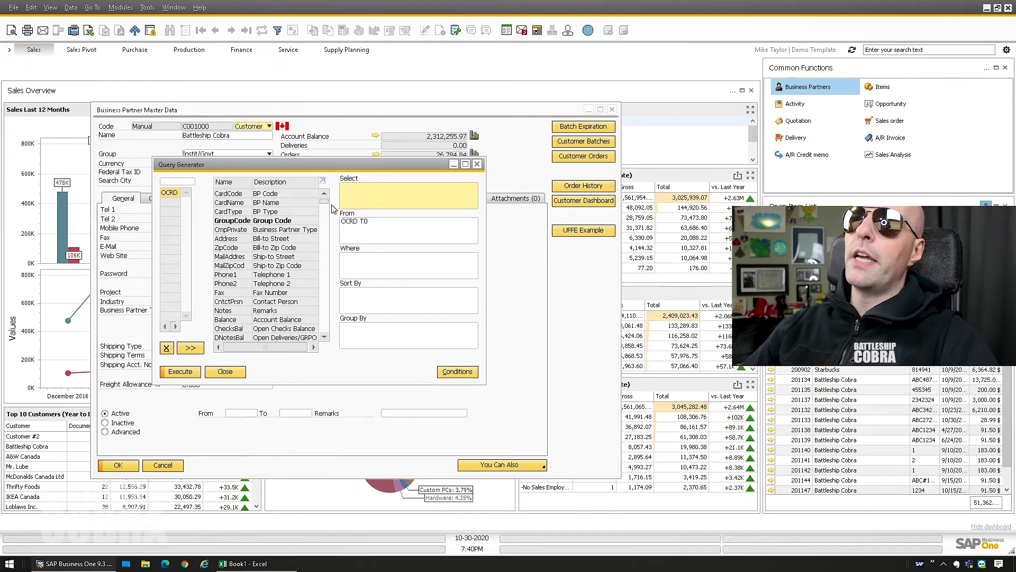
{"action": "mouse_move", "coordinate": [325, 202]}
{"action": "left_mouse_down"}
{"action": "mouse_move", "coordinate": [325, 304]}
{"action": "mouse_move", "coordinate": [324, 184]}
{"action": "left_mouse_up"}
{"action": "left_click", "coordinate": [323, 182]}
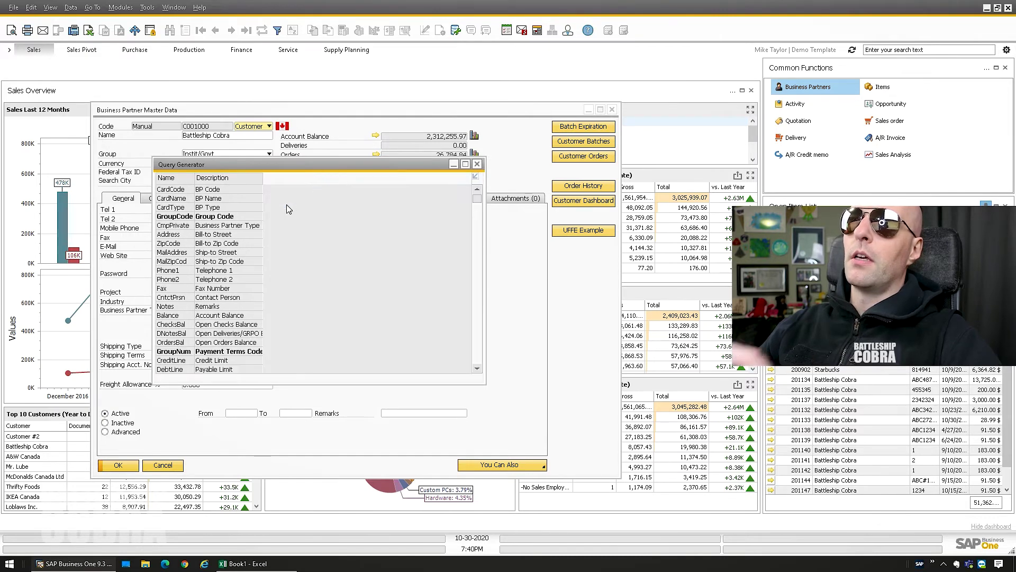
{"action": "left_click", "coordinate": [475, 178]}
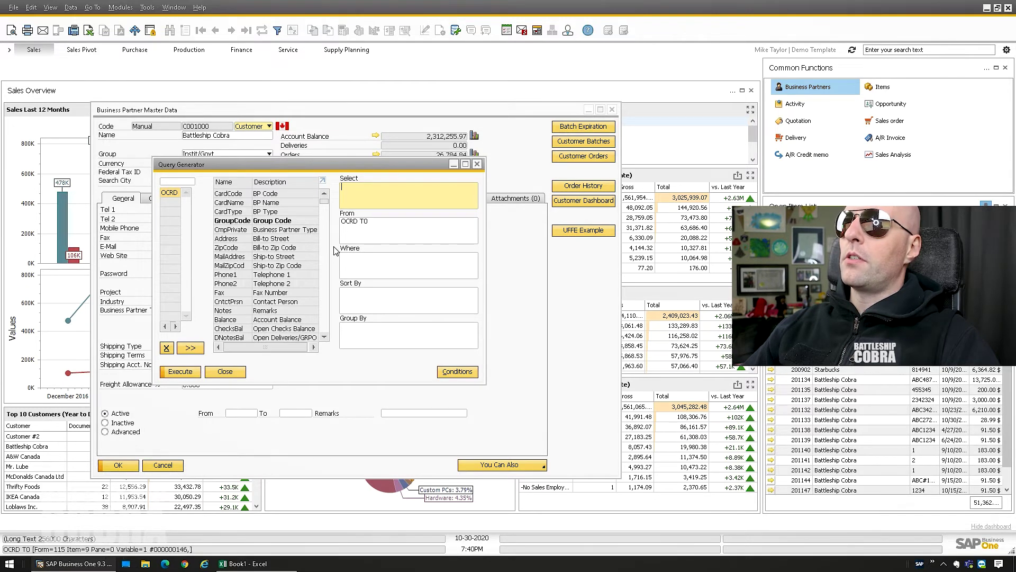
{"action": "scroll", "coordinate": [327, 291], "scroll_direction": "down", "scroll_amount": 15}
{"action": "scroll", "coordinate": [326, 238], "scroll_direction": "up", "scroll_amount": 3}
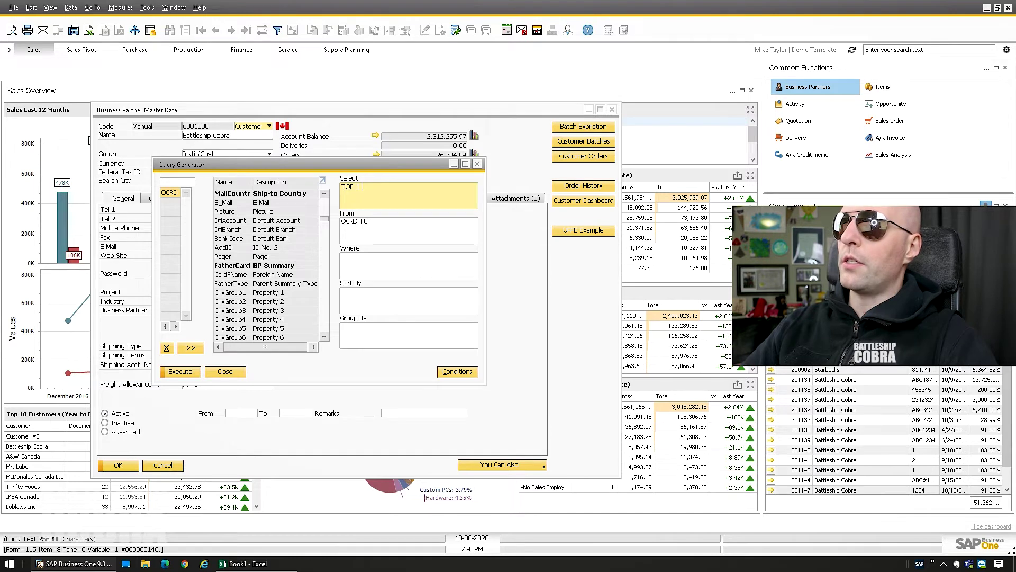
{"action": "type", "text": "*"}
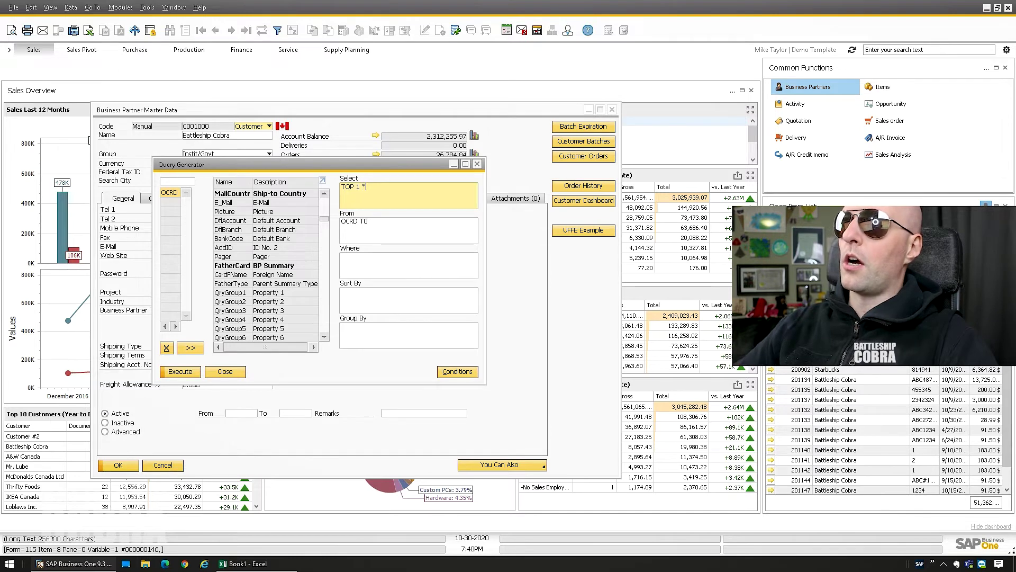
{"action": "left_click", "coordinate": [181, 372]}
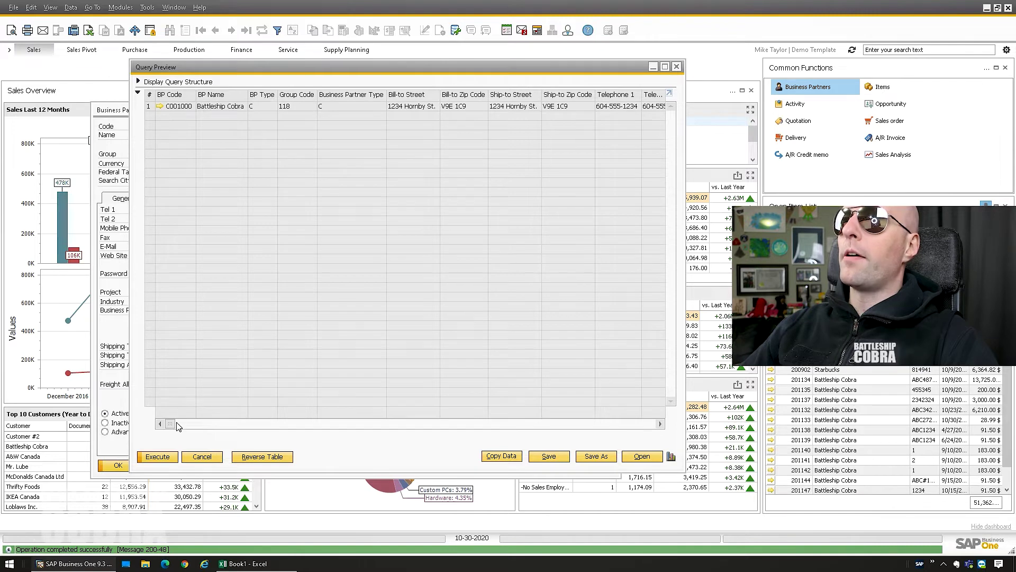
Step: Show the preview's SQL, TOP 1 * from OCRD T0, and open it in the Query Generator
{"action": "left_click", "coordinate": [138, 82]}
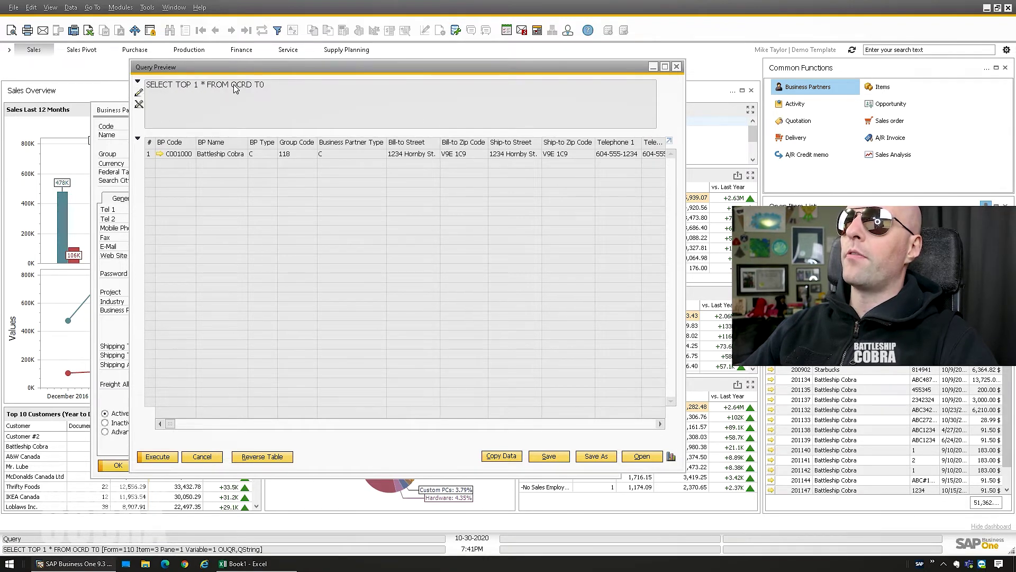
{"action": "left_click", "coordinate": [138, 81]}
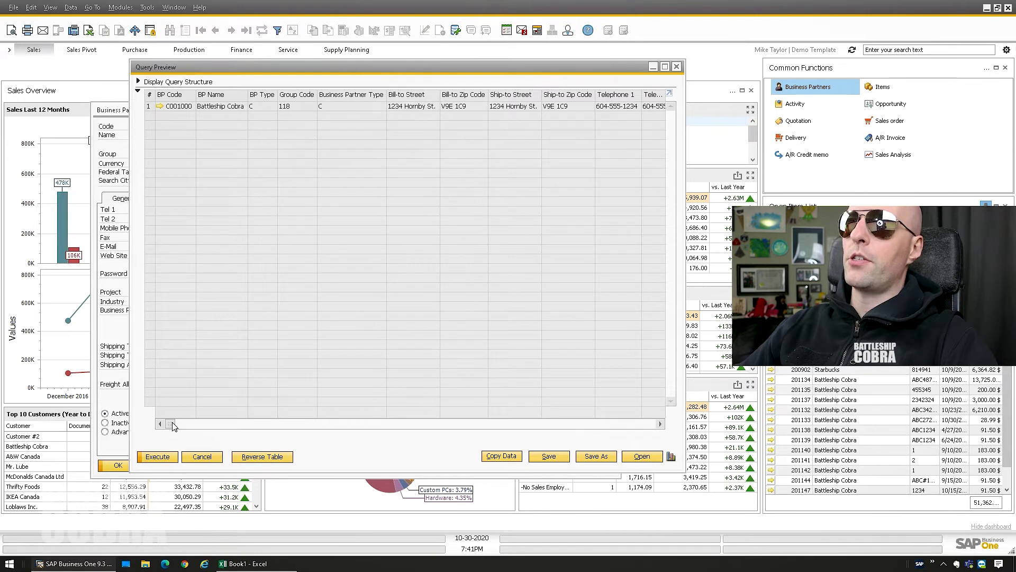
{"action": "left_click_drag", "start_coordinate": [173, 425], "coordinate": [154, 381]}
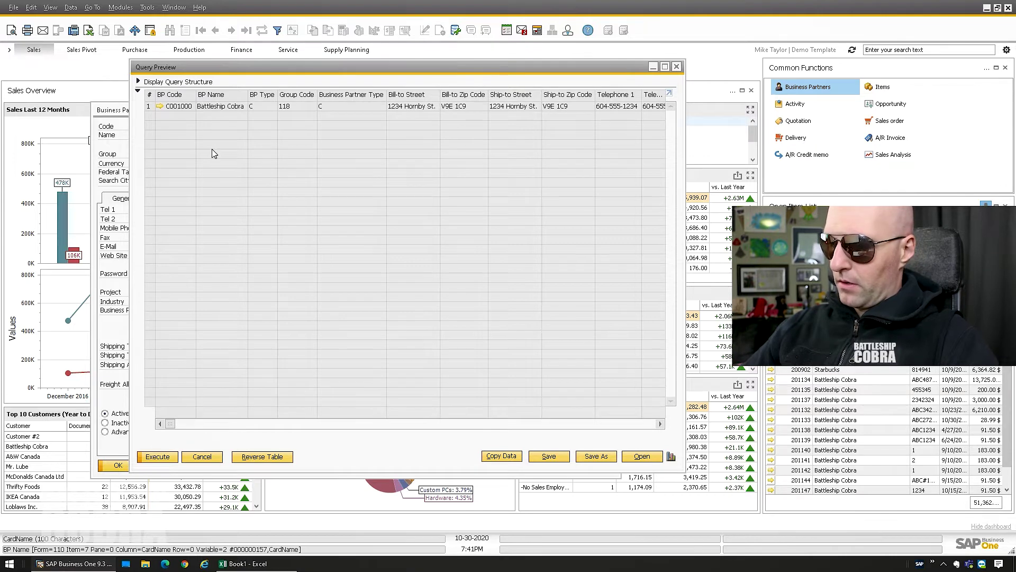
{"action": "left_click", "coordinate": [138, 82]}
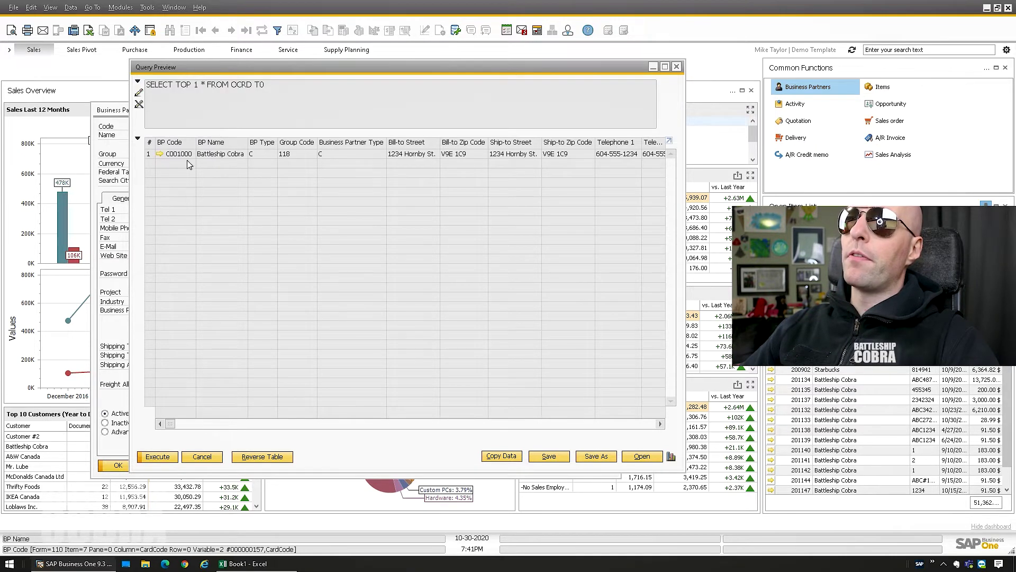
{"action": "left_click", "coordinate": [138, 95]}
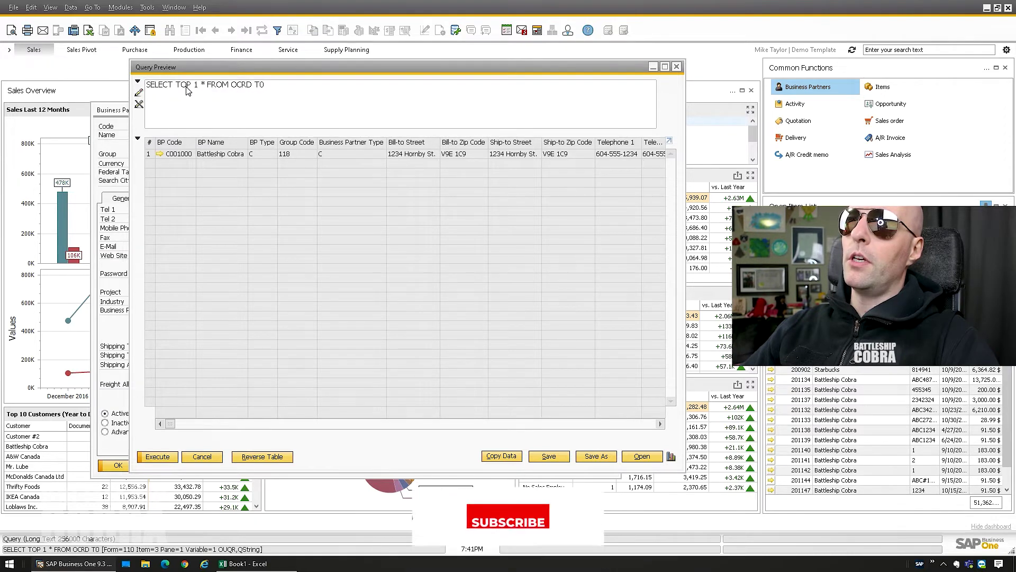
{"action": "left_click", "coordinate": [139, 103]}
Step: Execute from the Query Generator, overwrite the SQL text with test characters, then cancel the preview unsaved
{"action": "left_click", "coordinate": [170, 352]}
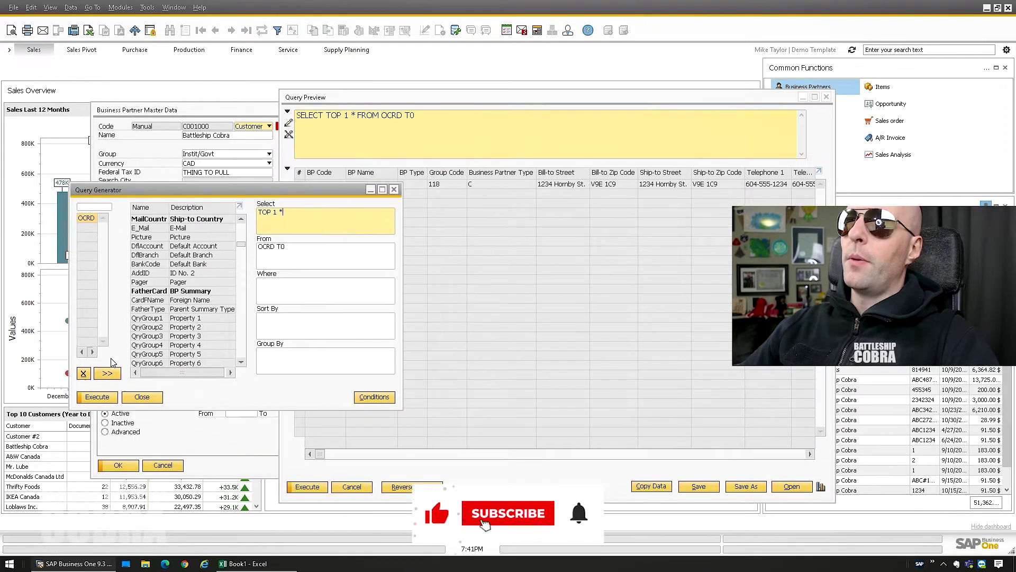
{"action": "left_click", "coordinate": [97, 397]}
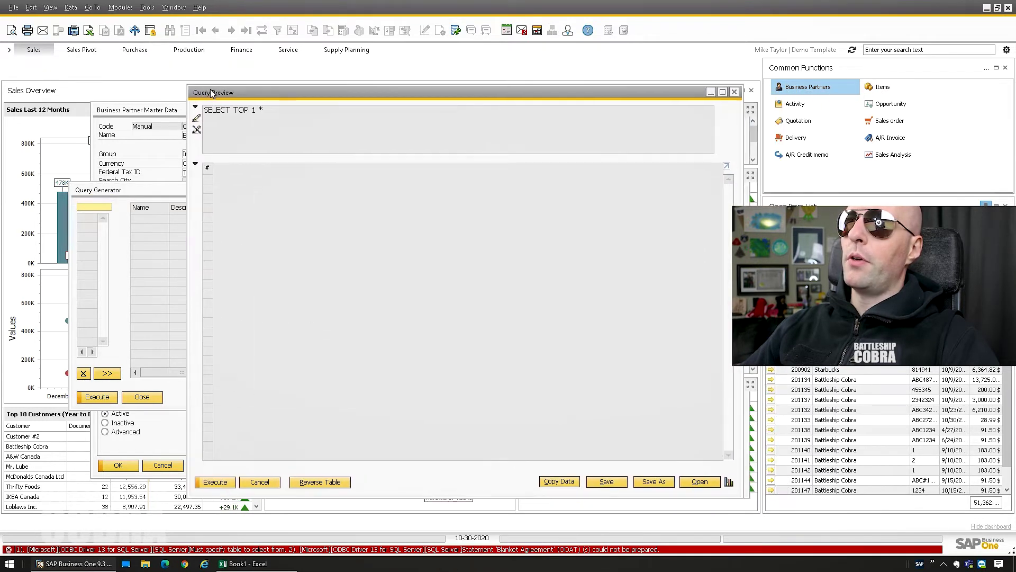
{"action": "left_click", "coordinate": [197, 119]}
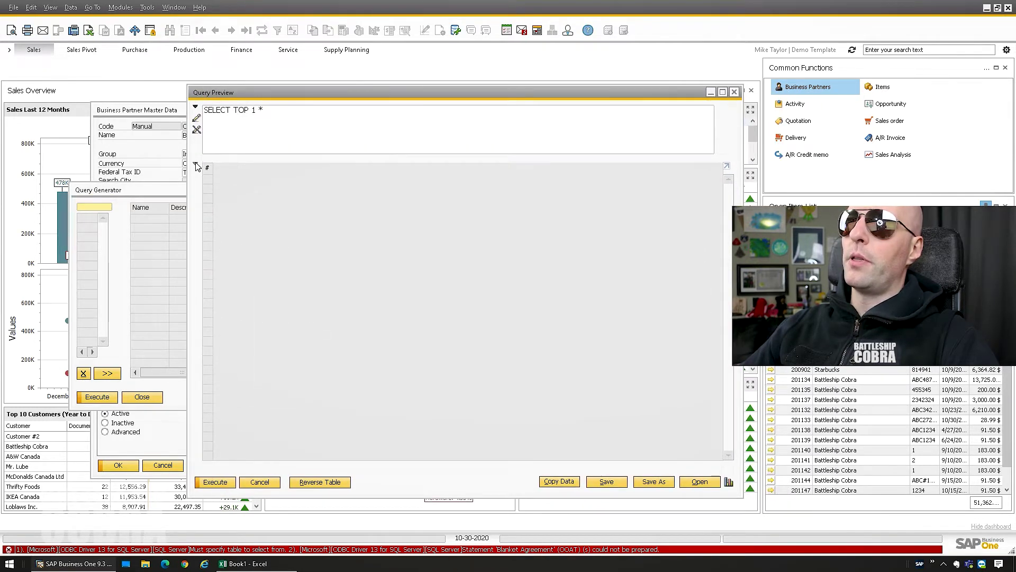
{"action": "left_click", "coordinate": [196, 165]}
{"action": "key", "text": "ctrl+a"}
{"action": "type", "text": "Se"}
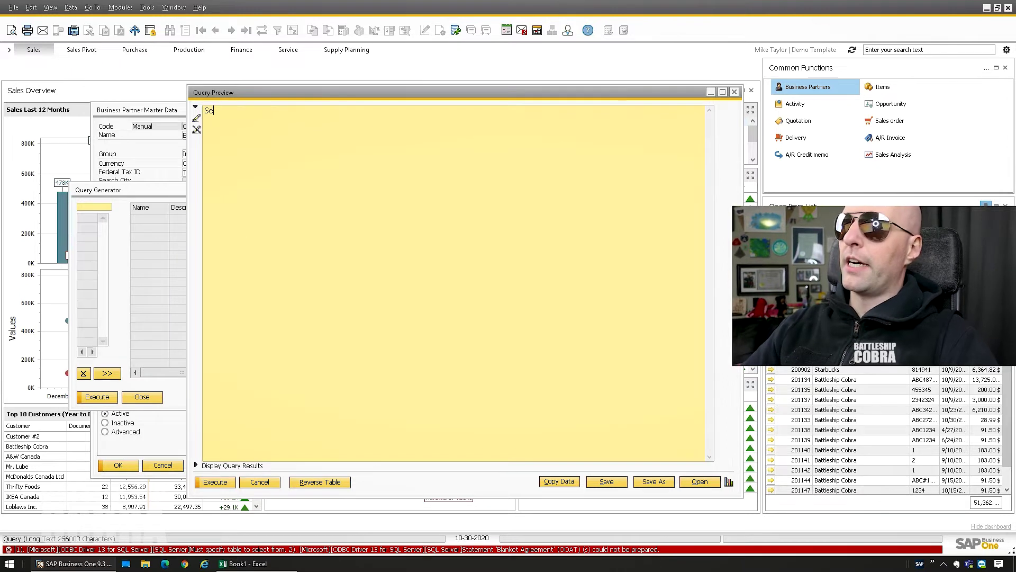
{"action": "type", "text": "lekjhadslkfjaslk"}
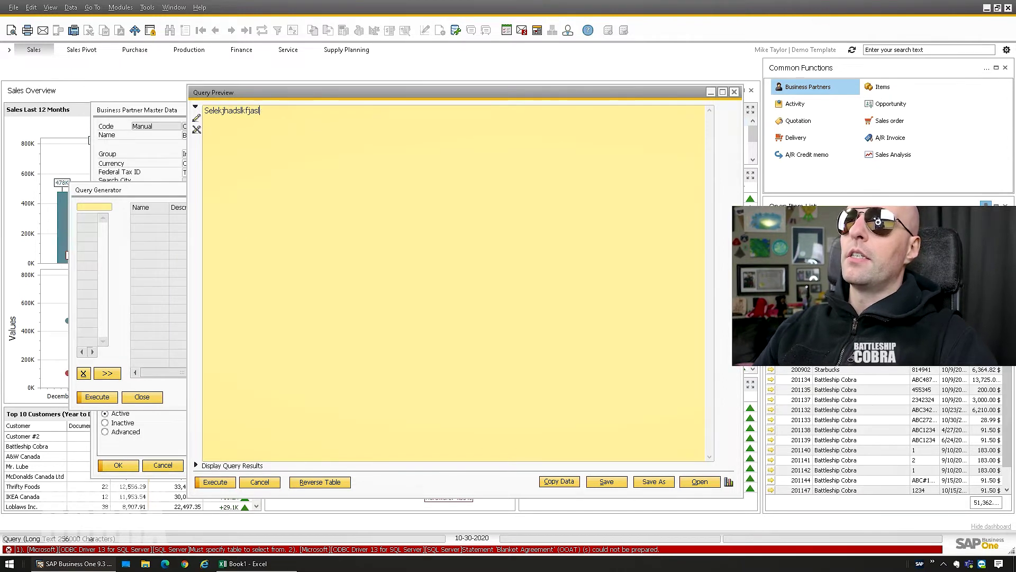
{"action": "left_click", "coordinate": [196, 108]}
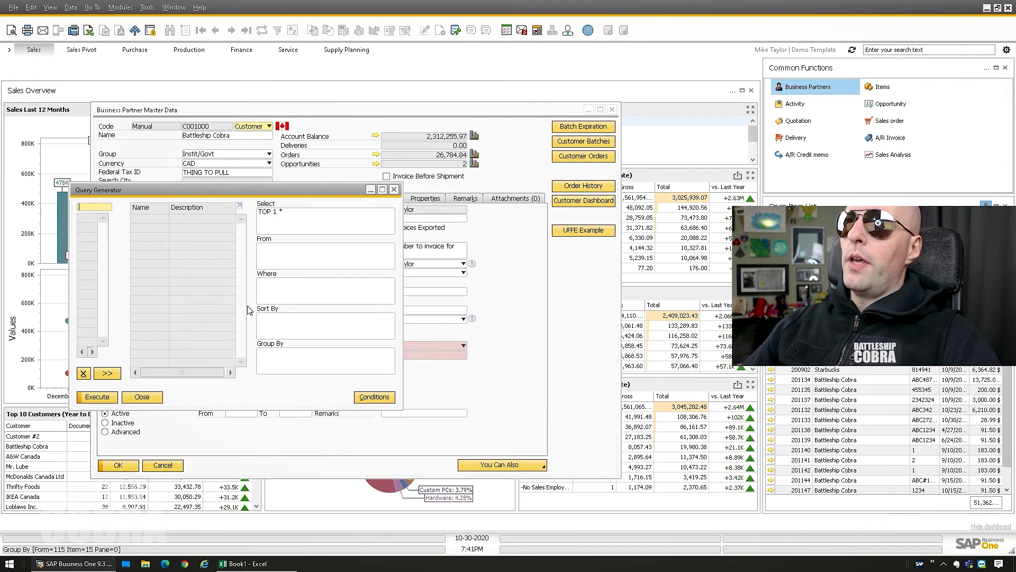
{"action": "left_click", "coordinate": [260, 482]}
Step: Add OCRD T0 as the source table with TOP 1 * in Select
{"action": "type", "text": "ocrd"}
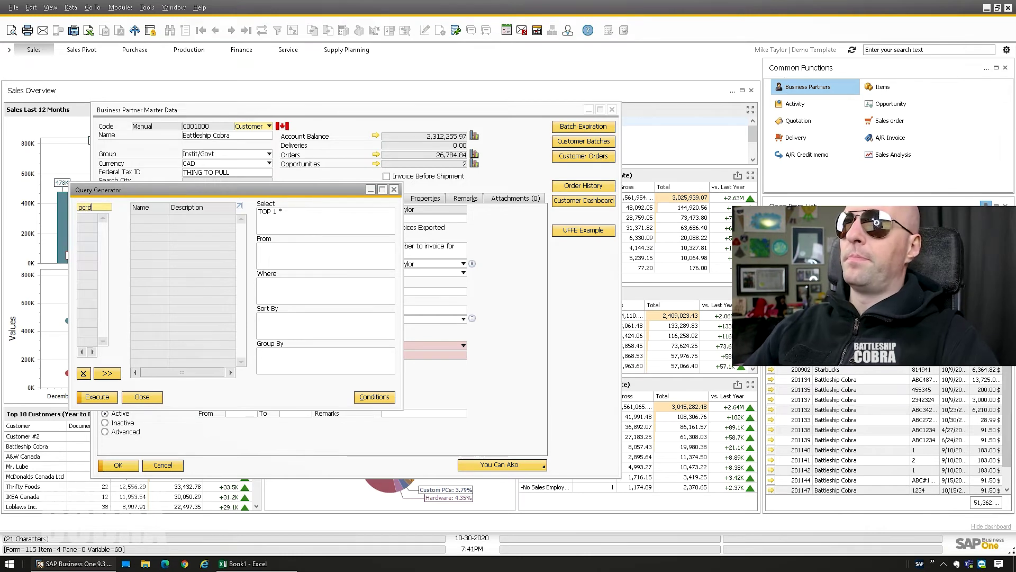
{"action": "key", "text": "Return"}
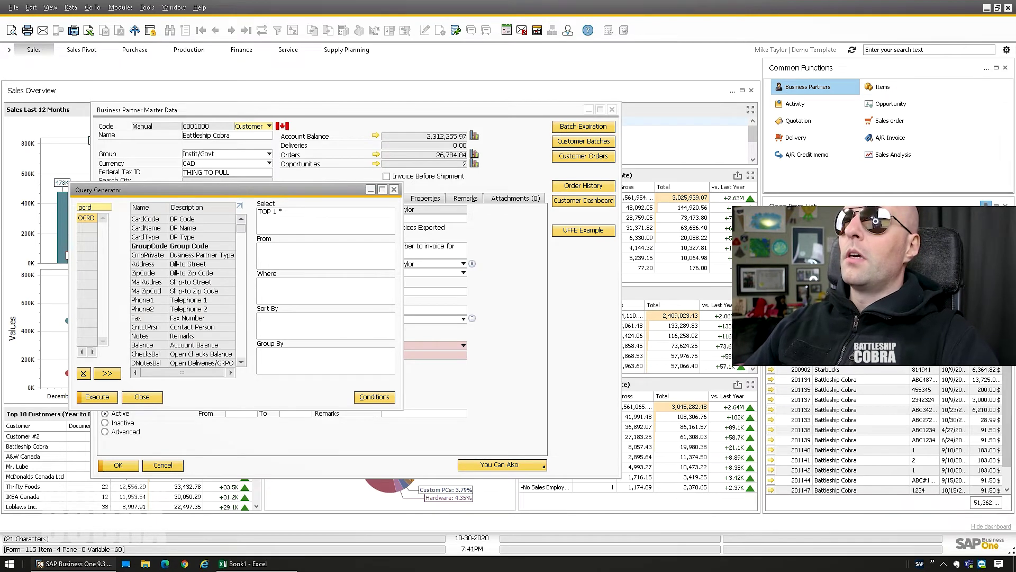
{"action": "key", "text": "Tab"}
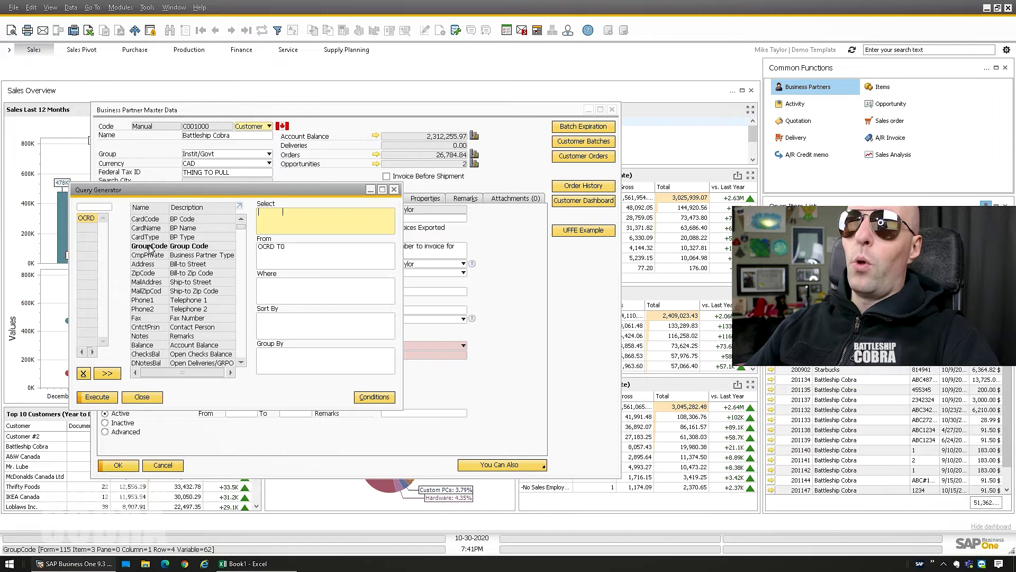
{"action": "type", "text": "TOP 1 *"}
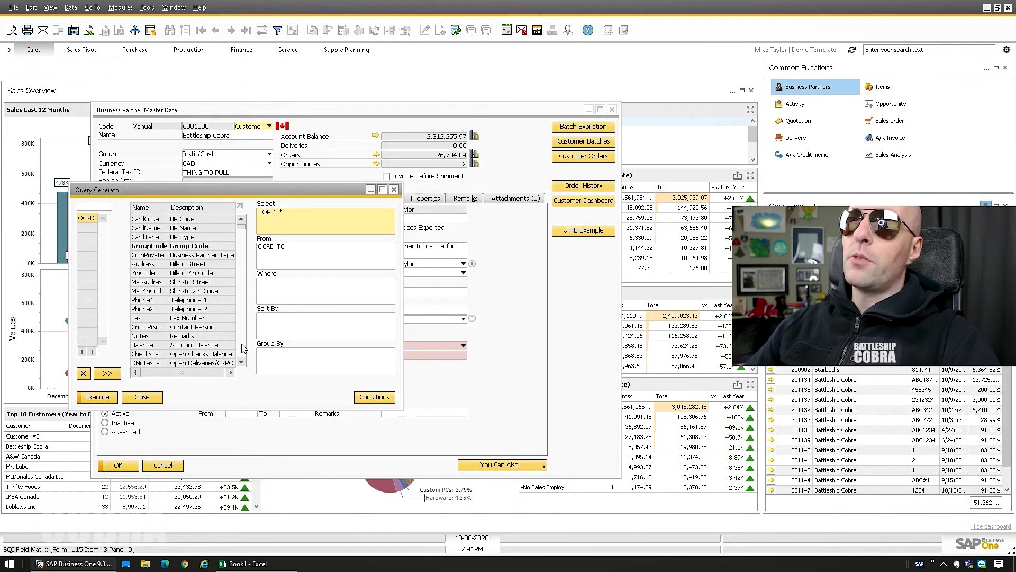
{"action": "scroll", "coordinate": [243, 347], "scroll_direction": "down", "scroll_amount": 6}
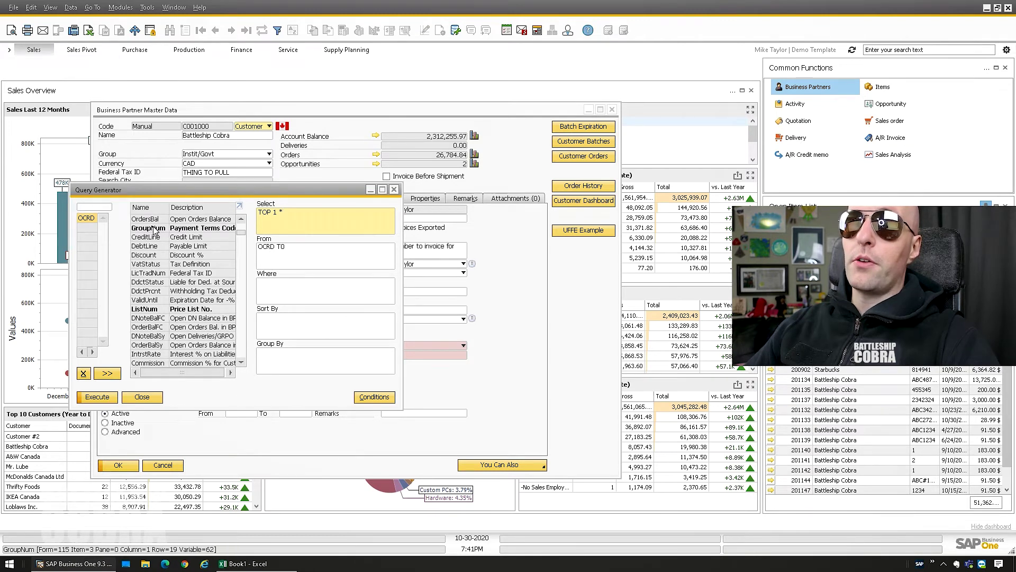
{"action": "scroll", "coordinate": [155, 231], "scroll_direction": "down", "scroll_amount": 6}
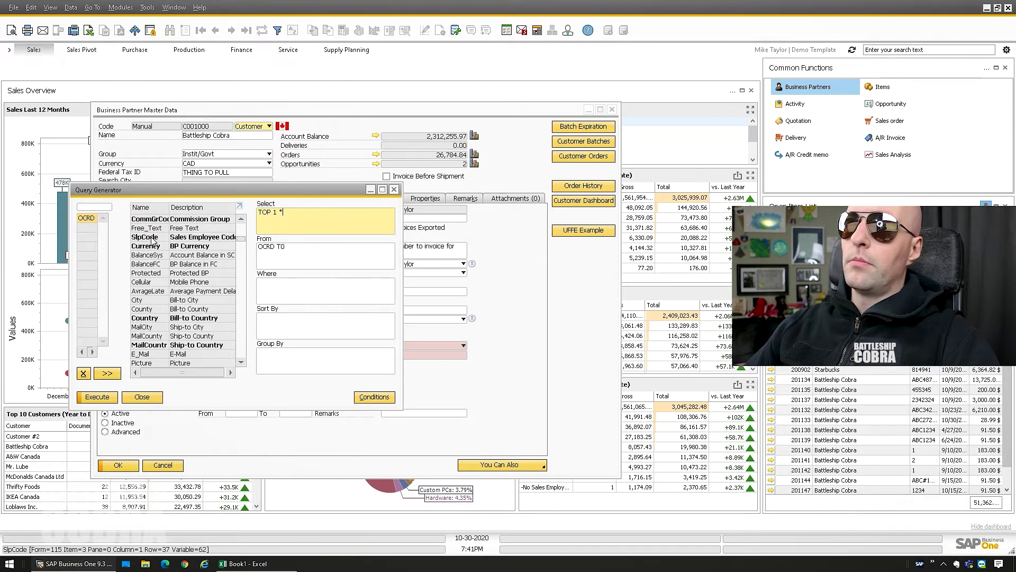
Step: Drag SlpCode to inner-join OSLP onto OCRD, then inspect the resulting From clause
{"action": "left_click_drag", "start_coordinate": [144, 239], "coordinate": [88, 234]}
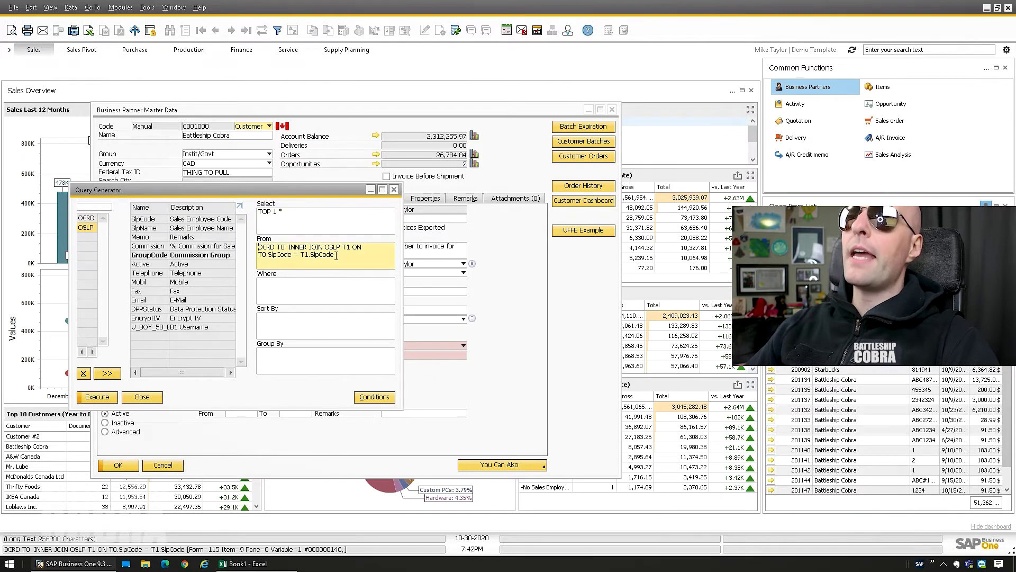
{"action": "left_click_drag", "start_coordinate": [337, 256], "coordinate": [258, 246]}
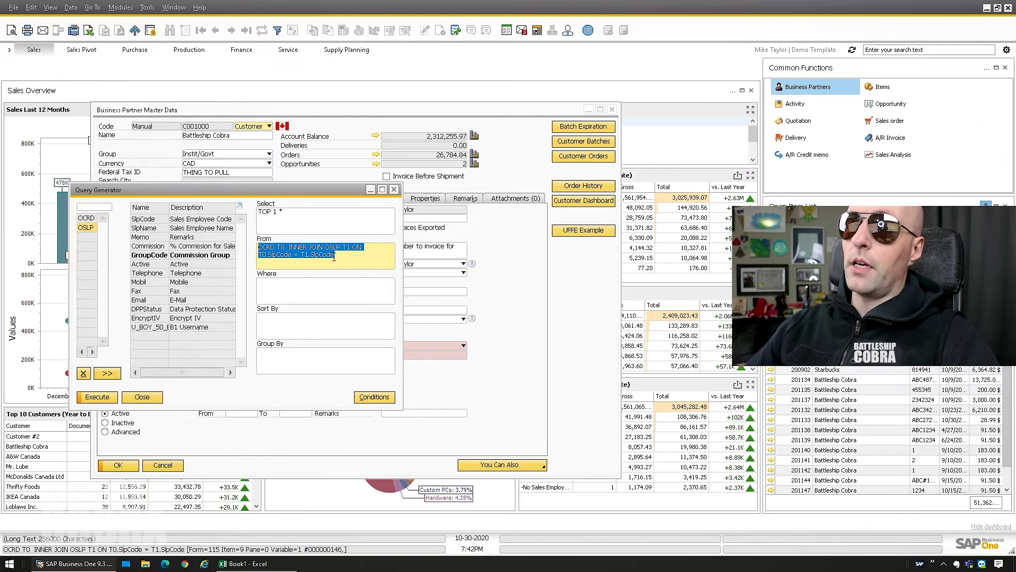
{"action": "left_click", "coordinate": [355, 254]}
{"action": "key", "text": "ctrl+a"}
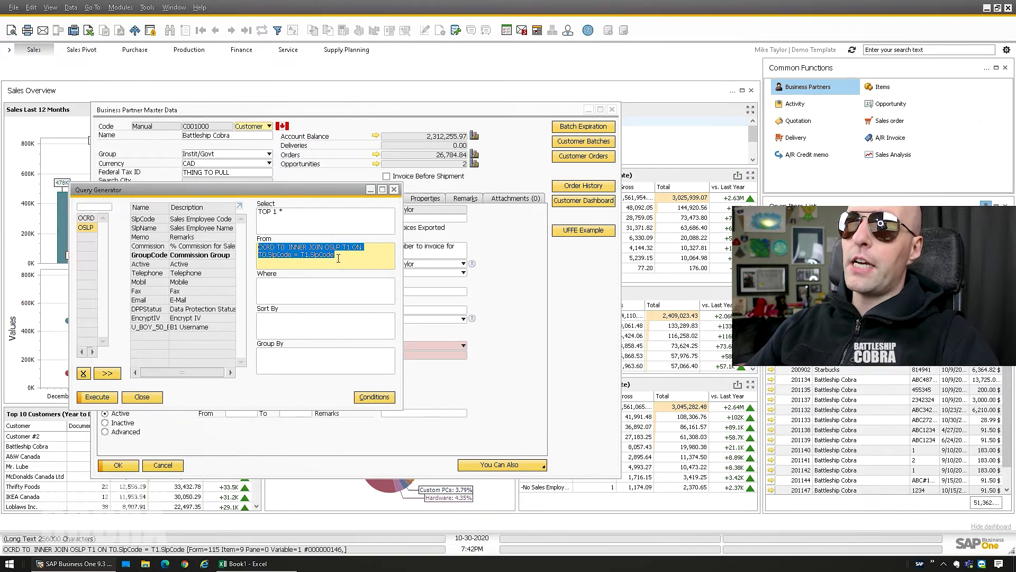
{"action": "key", "text": "Right"}
{"action": "left_click_drag", "start_coordinate": [289, 247], "coordinate": [326, 256]}
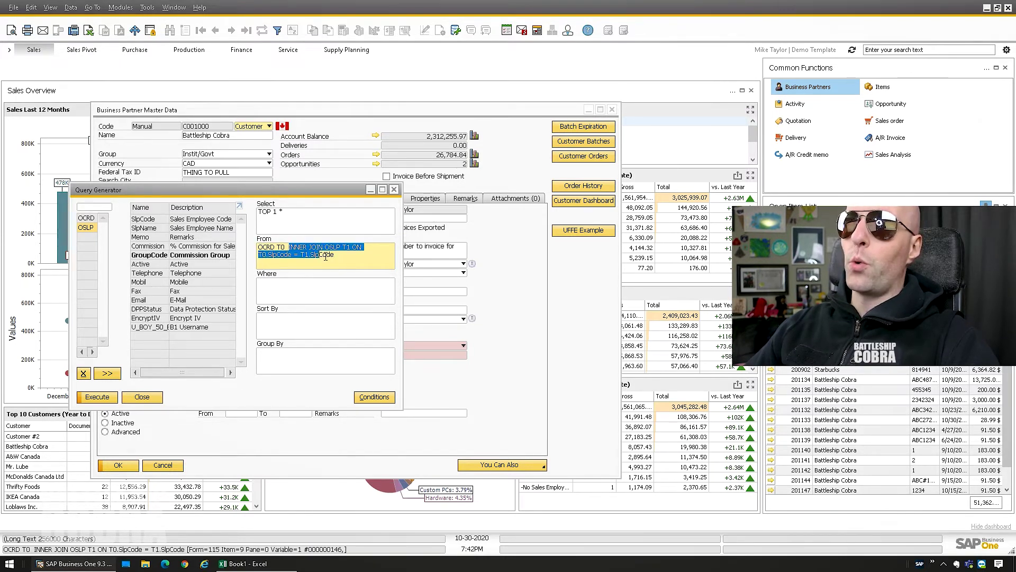
{"action": "left_click", "coordinate": [358, 260]}
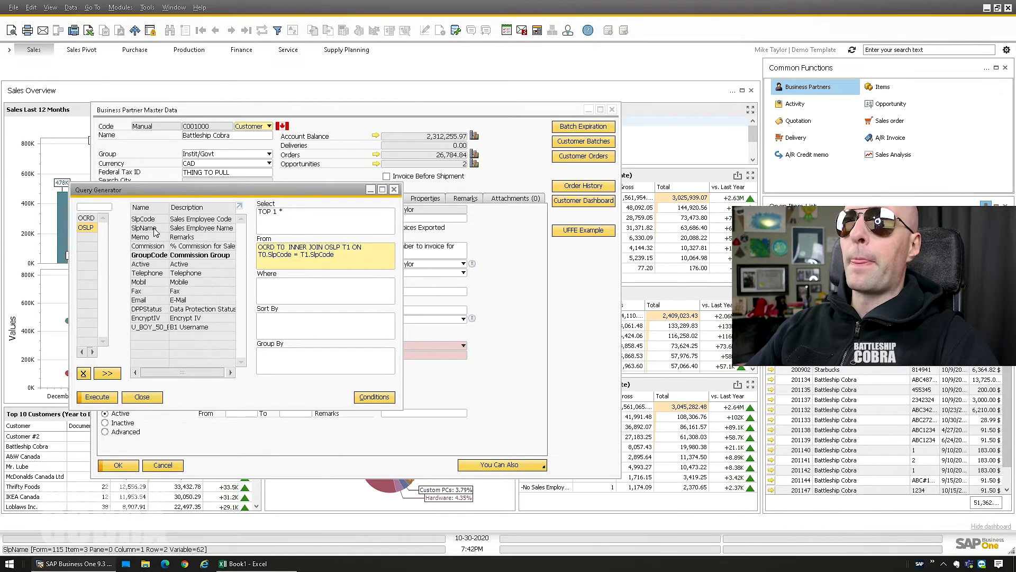
{"action": "left_click", "coordinate": [86, 218]}
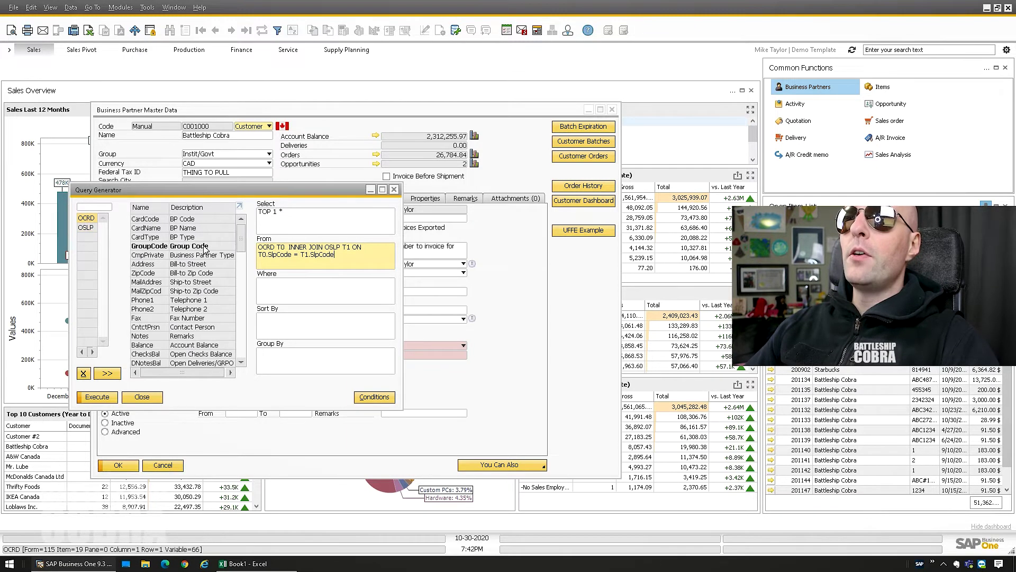
Step: Replace TOP 1 * with the CardCode, CardName and OSLP SlpName columns in the Select field
{"action": "left_click", "coordinate": [316, 221]}
{"action": "key", "text": "ctrl+a"}
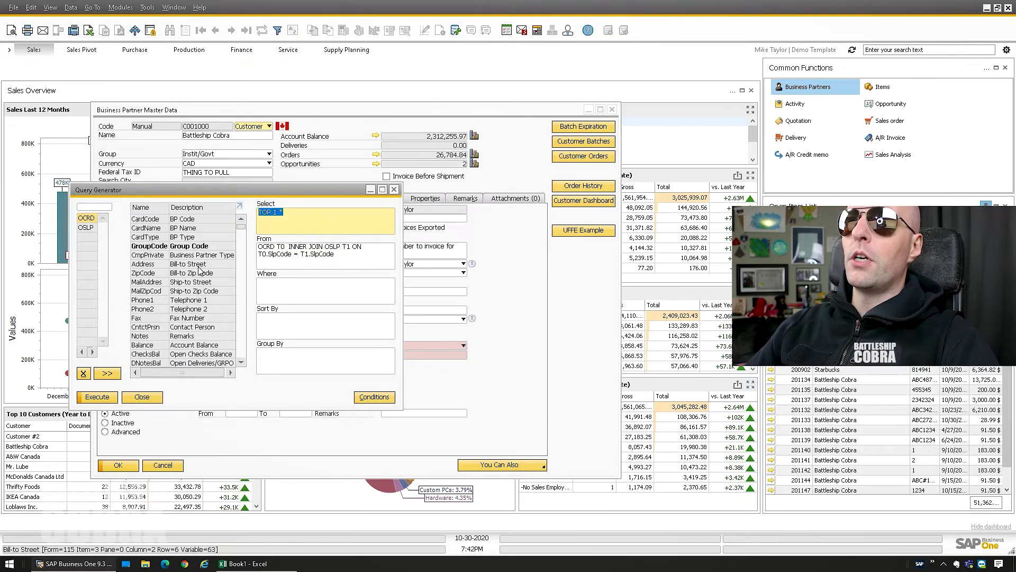
{"action": "double_click", "coordinate": [157, 219]}
{"action": "double_click", "coordinate": [152, 228]}
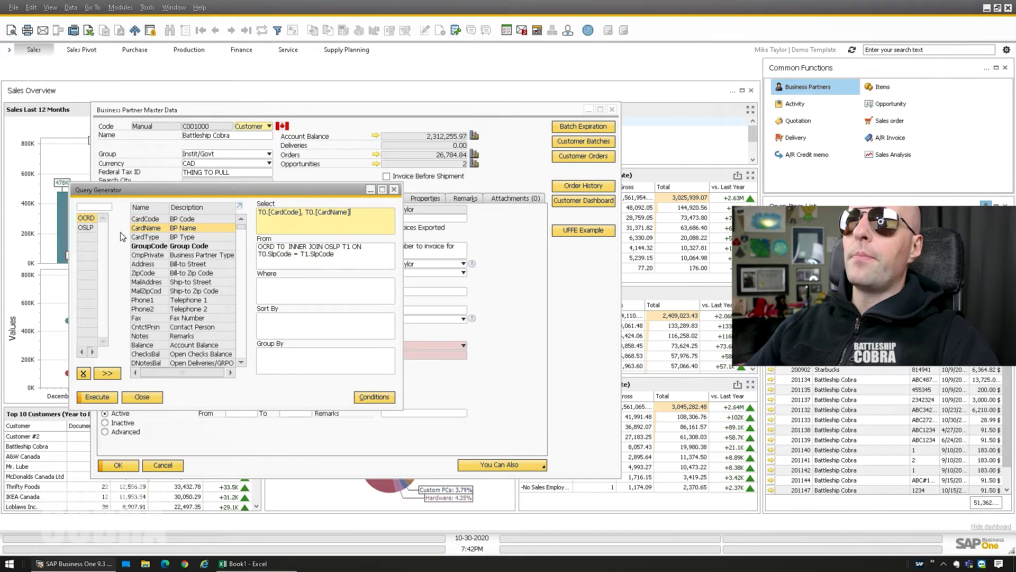
{"action": "left_click", "coordinate": [86, 227]}
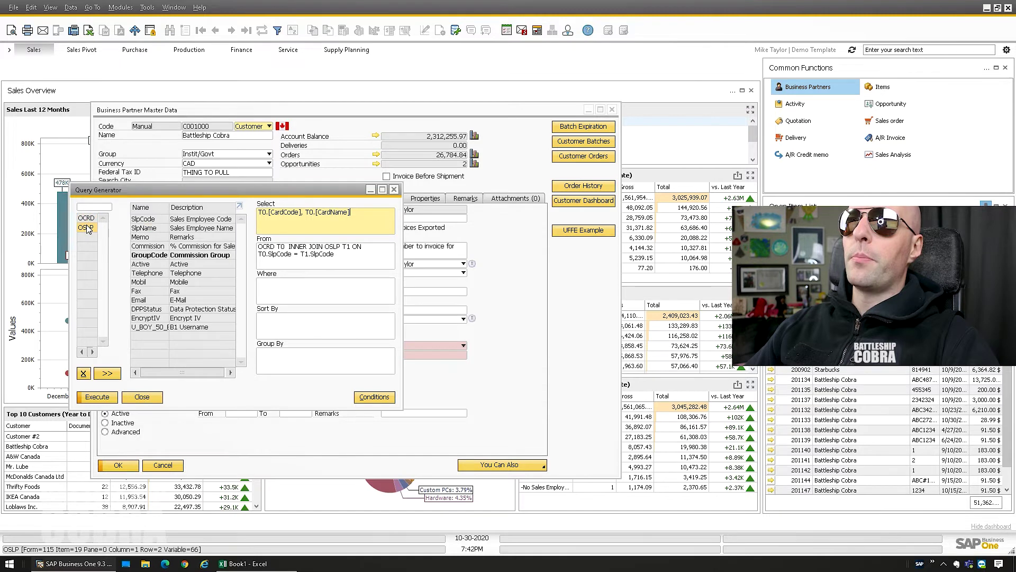
{"action": "double_click", "coordinate": [156, 228]}
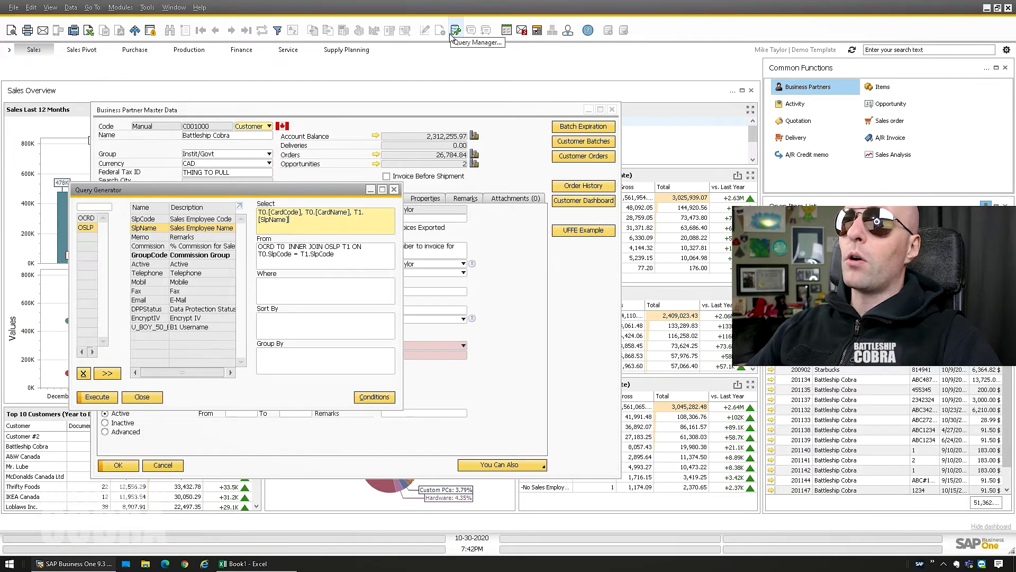
Step: Prefix the selection with TOP 10 and execute the query to preview 10 rows
{"action": "left_click", "coordinate": [259, 212]}
{"action": "type", "text": "TOP 10"}
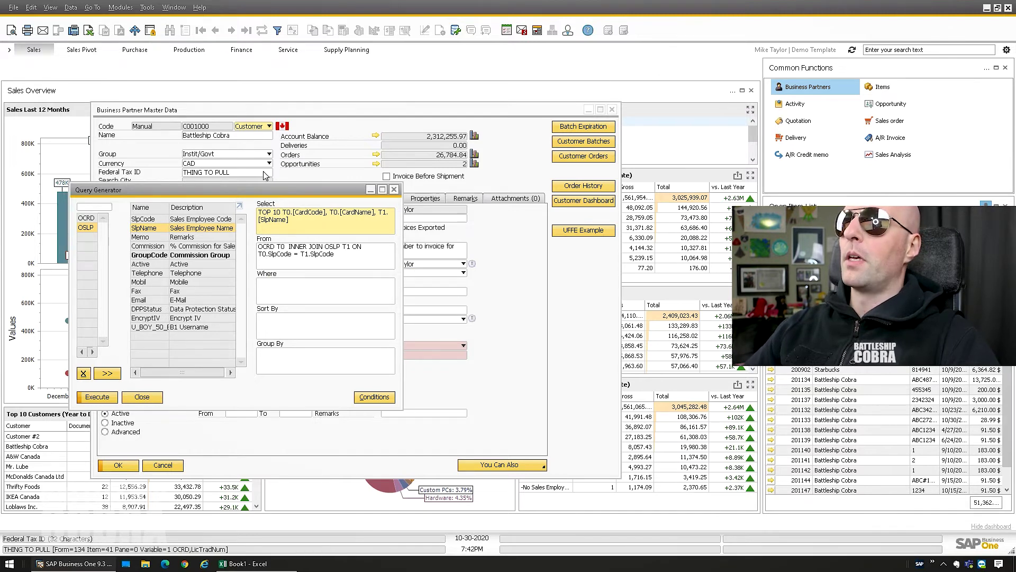
{"action": "left_click", "coordinate": [98, 397]}
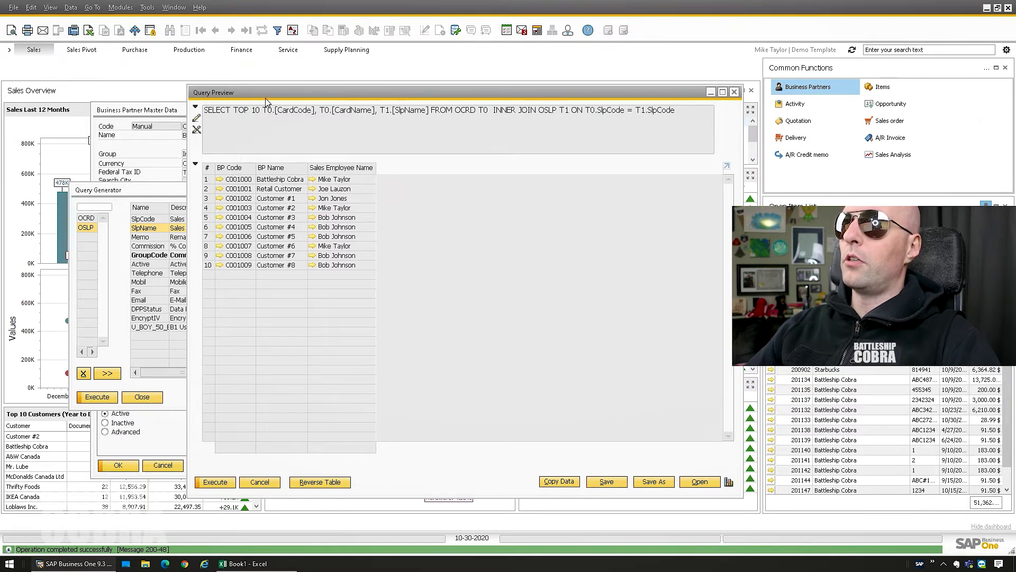
Step: Save the previewed query as 'YouTube Example' in the General category
{"action": "left_click", "coordinate": [653, 482]}
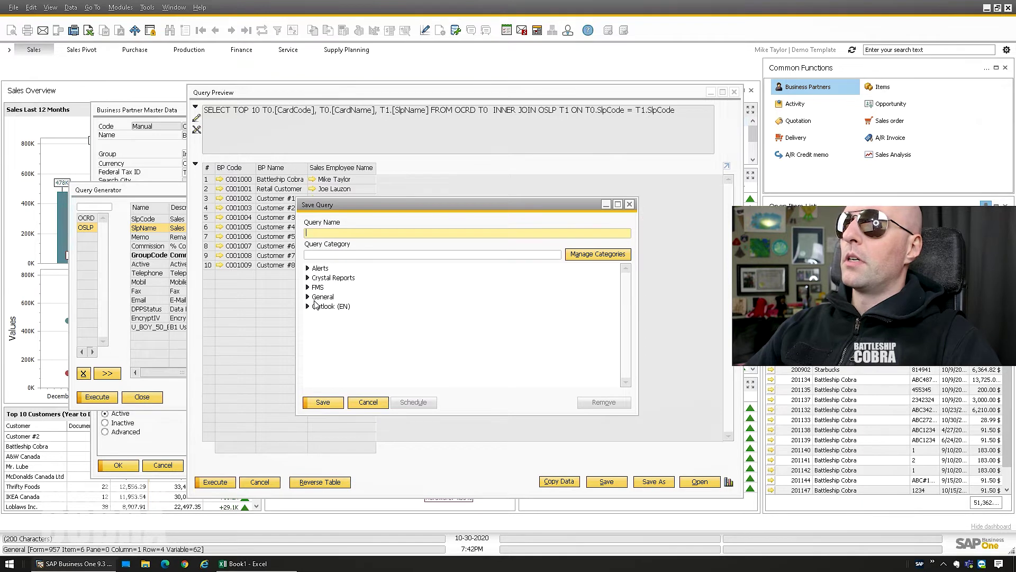
{"action": "left_click", "coordinate": [325, 297]}
{"action": "left_click", "coordinate": [318, 232]}
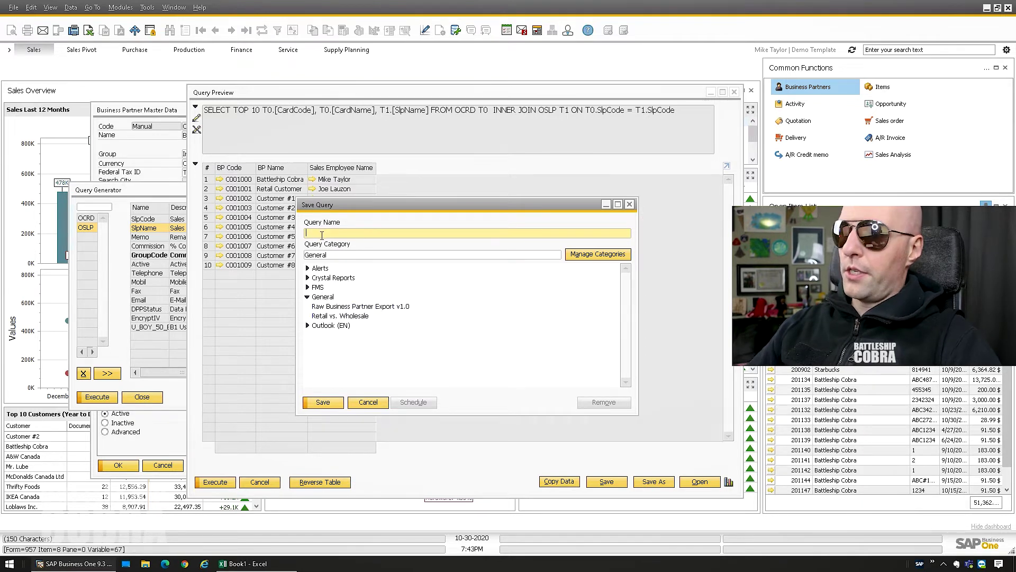
{"action": "type", "text": "YouTube Ex"}
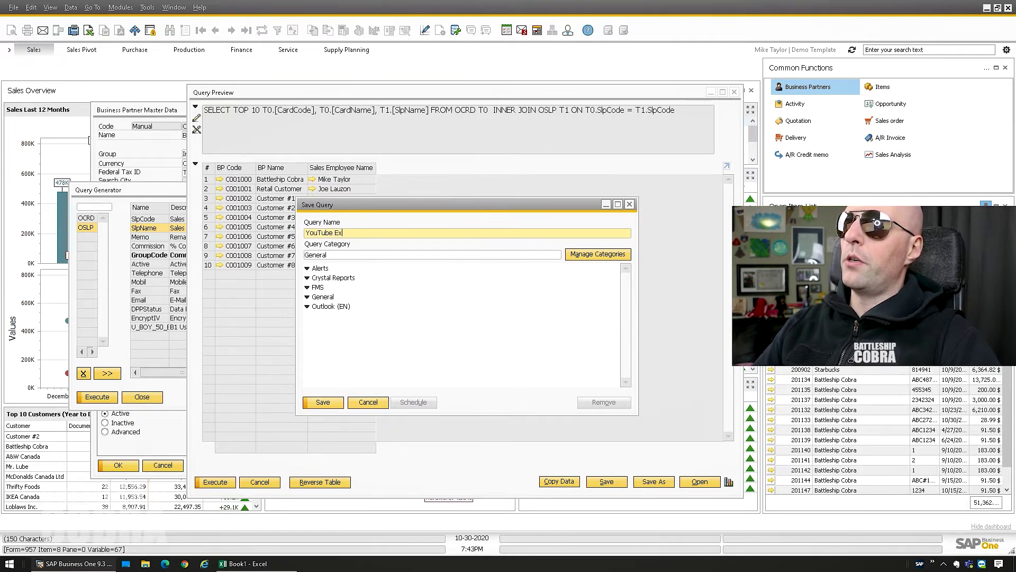
{"action": "type", "text": "ample"}
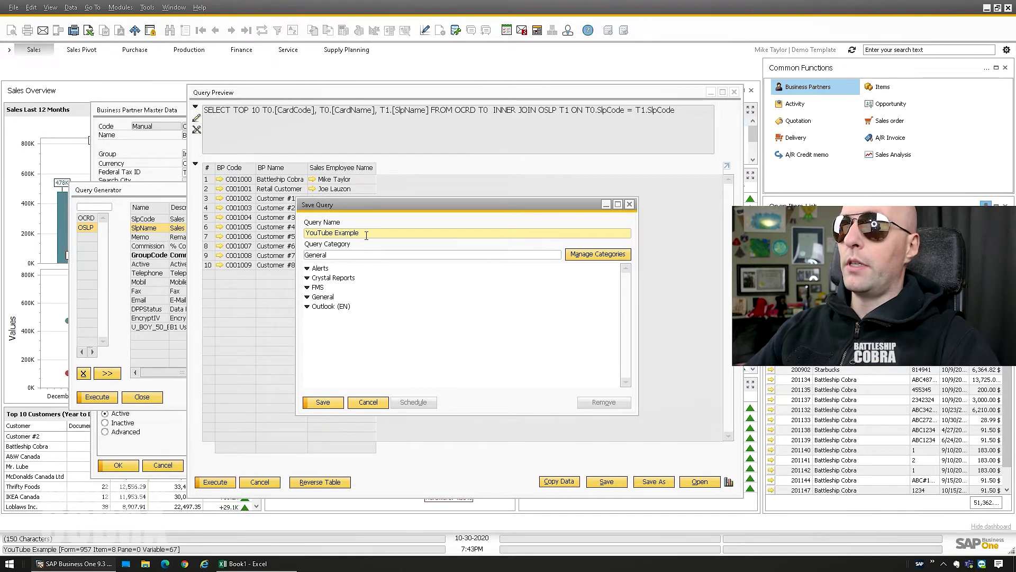
{"action": "left_click", "coordinate": [324, 403]}
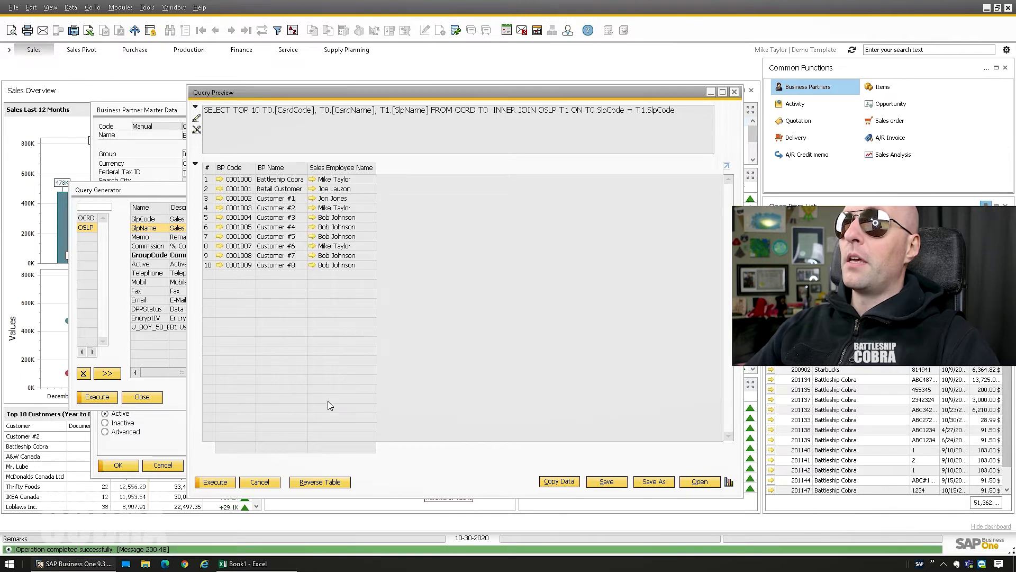
{"action": "left_click", "coordinate": [174, 7]}
Step: Close all windows and run the saved General > YouTube Example query from Query Manager
{"action": "left_click", "coordinate": [191, 41]}
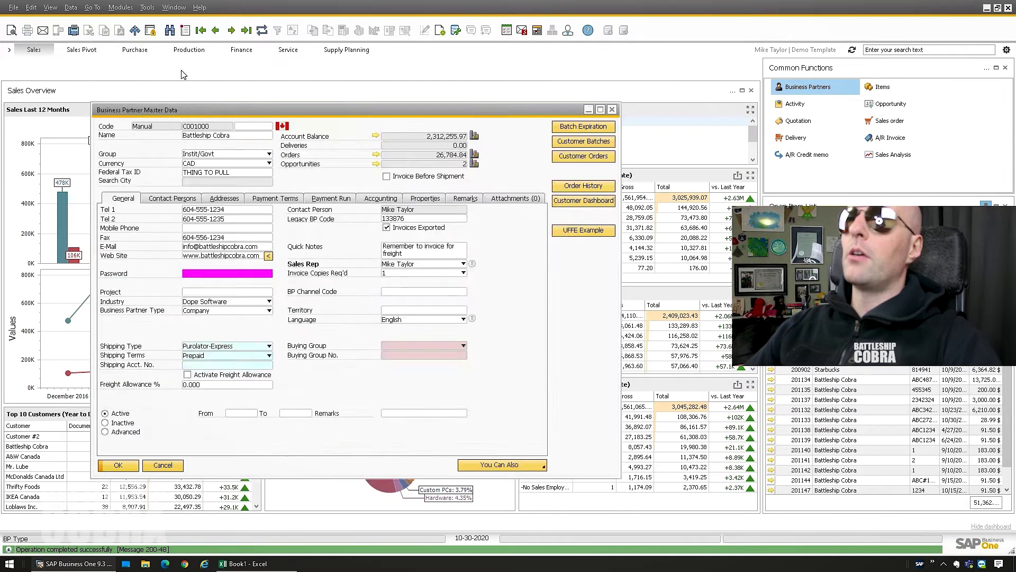
{"action": "left_click", "coordinate": [454, 32]}
{"action": "left_click", "coordinate": [208, 243]}
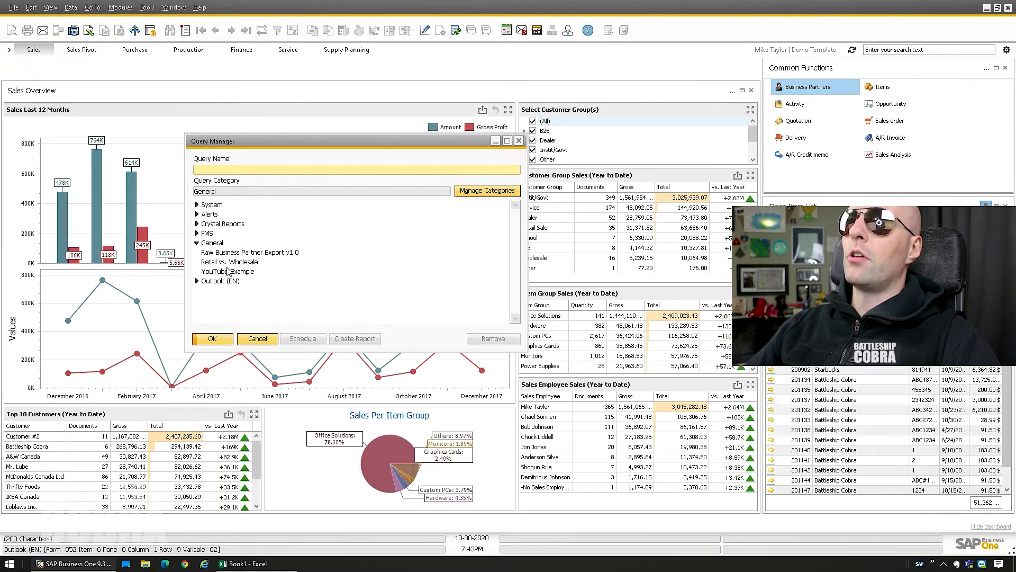
{"action": "double_click", "coordinate": [227, 271]}
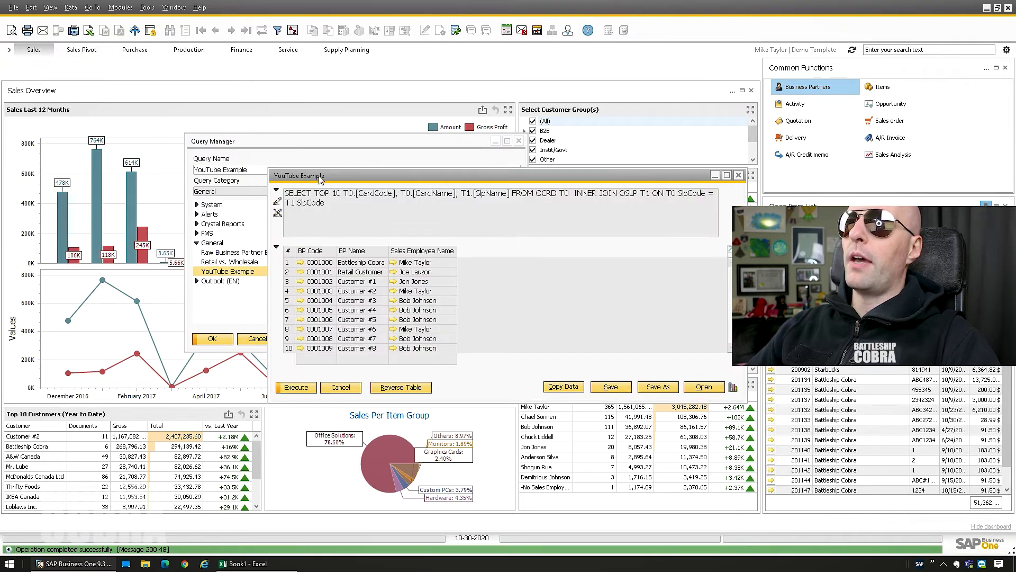
Step: Toggle the query structure view to check the SQL, then close the results and query list
{"action": "left_click_drag", "start_coordinate": [320, 179], "coordinate": [197, 147]}
{"action": "left_click", "coordinate": [153, 159]}
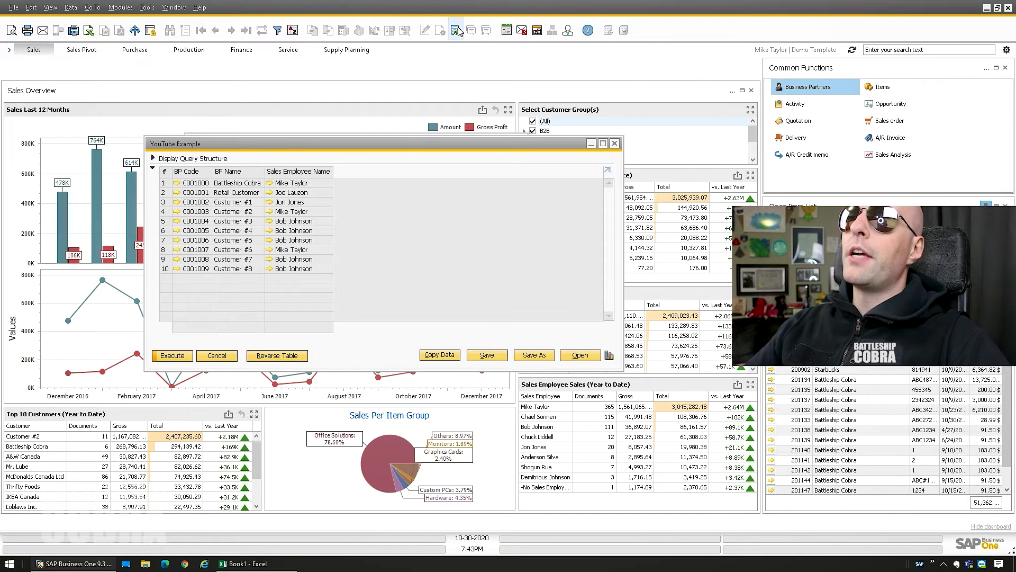
{"action": "left_click", "coordinate": [153, 158]}
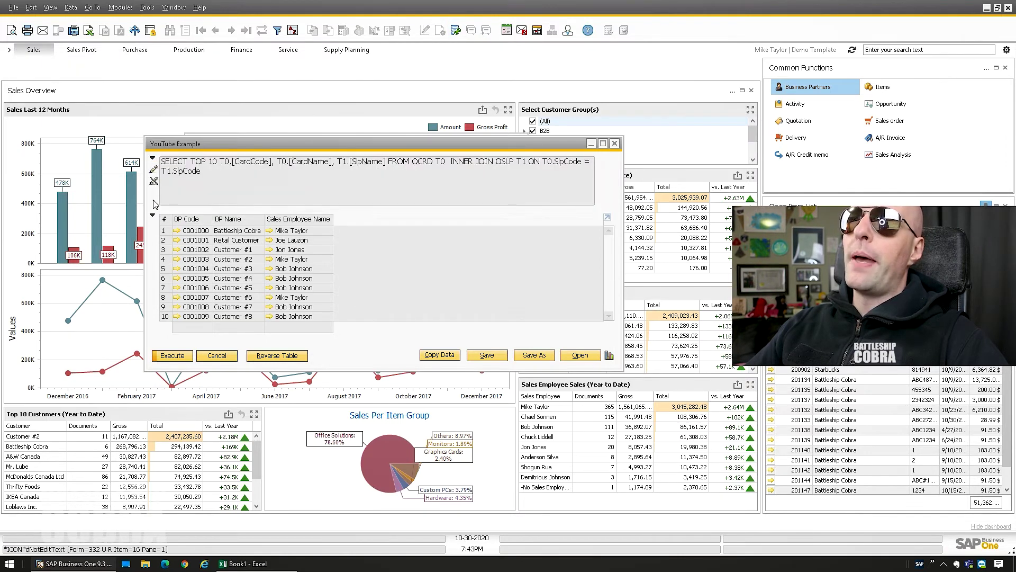
{"action": "left_click", "coordinate": [152, 158]}
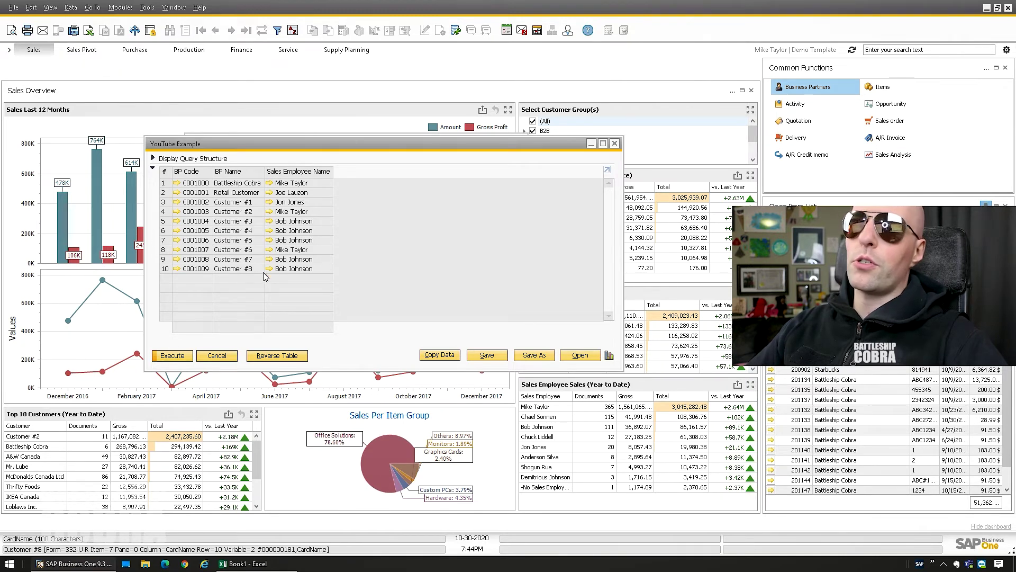
{"action": "left_click", "coordinate": [614, 145]}
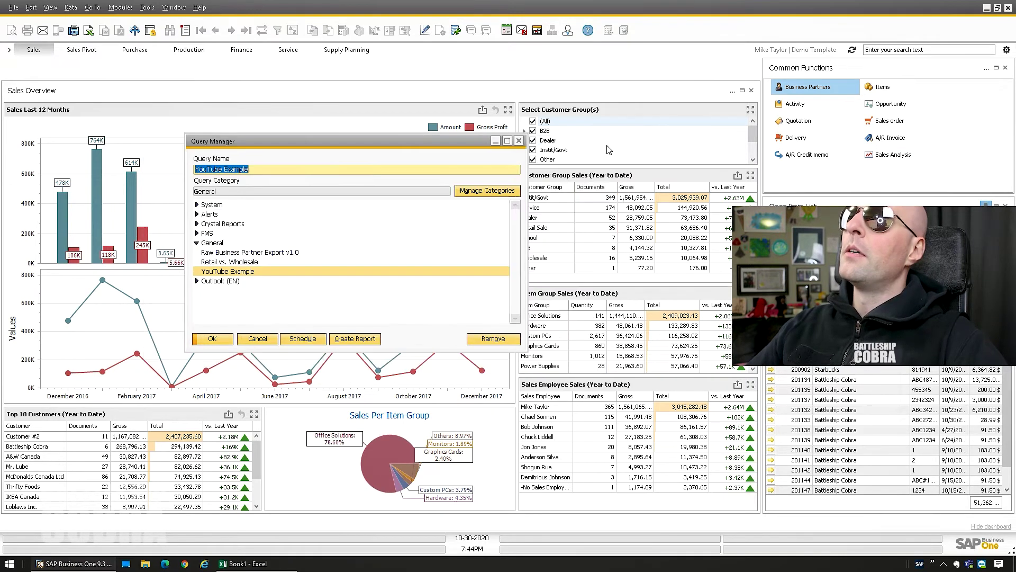
{"action": "left_click", "coordinate": [521, 138]}
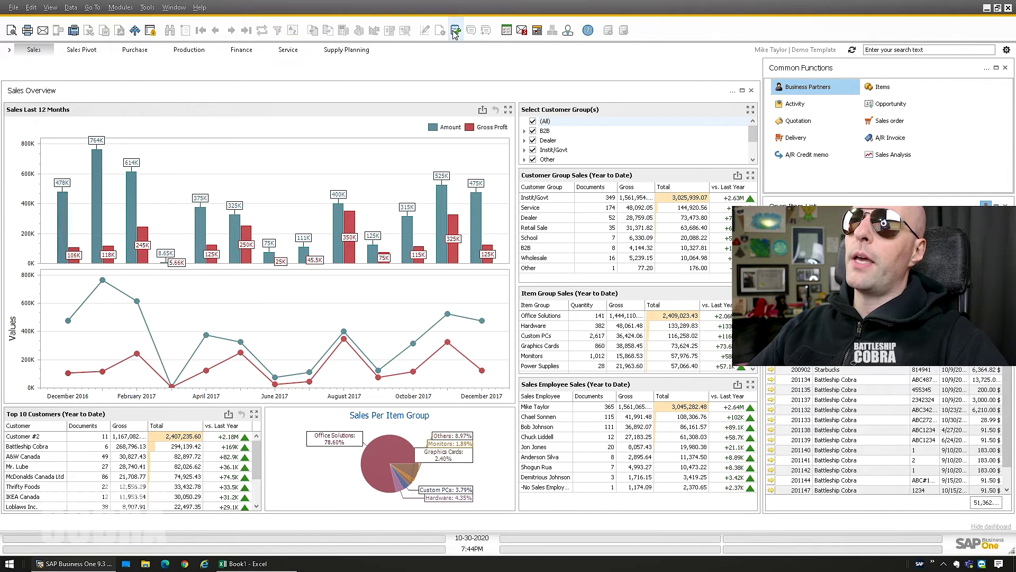
Step: Open SQL Sales Analysis from Modules > Sales - A/R > Sales Reports
{"action": "left_click", "coordinate": [122, 8]}
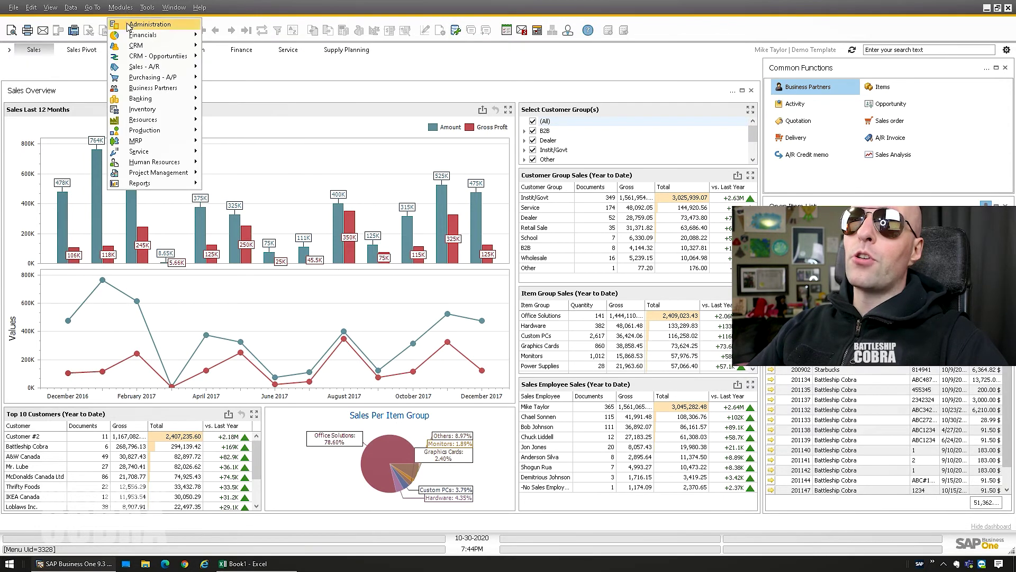
{"action": "mouse_move", "coordinate": [159, 67]}
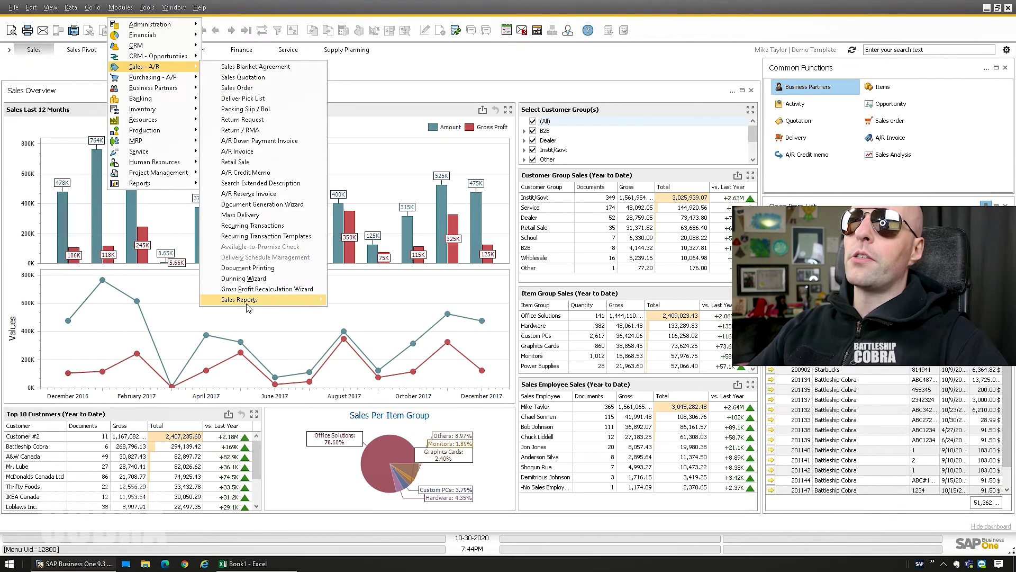
{"action": "mouse_move", "coordinate": [249, 300]}
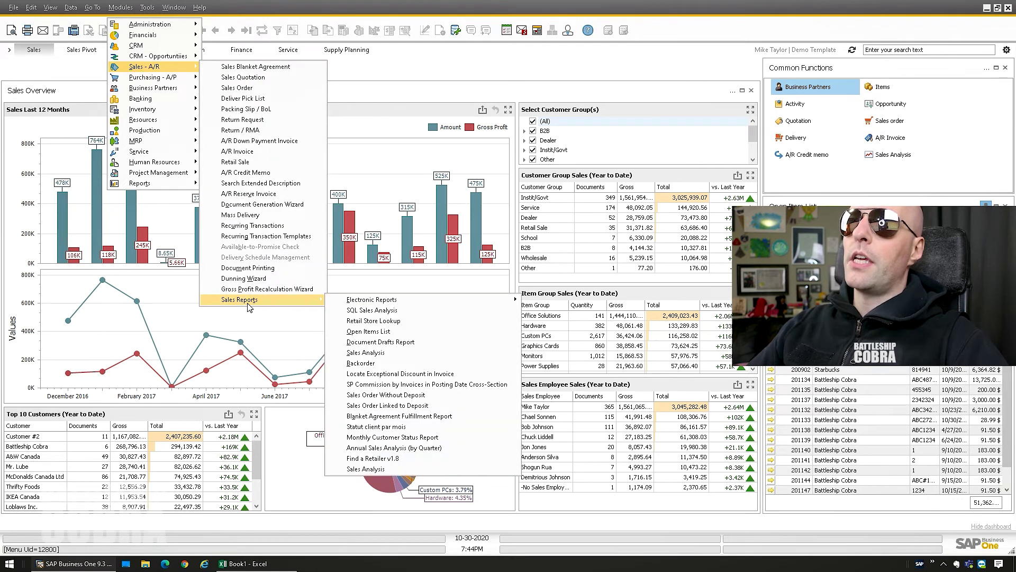
{"action": "left_click", "coordinate": [373, 310]}
{"action": "left_click_drag", "start_coordinate": [158, 162], "coordinate": [318, 289]}
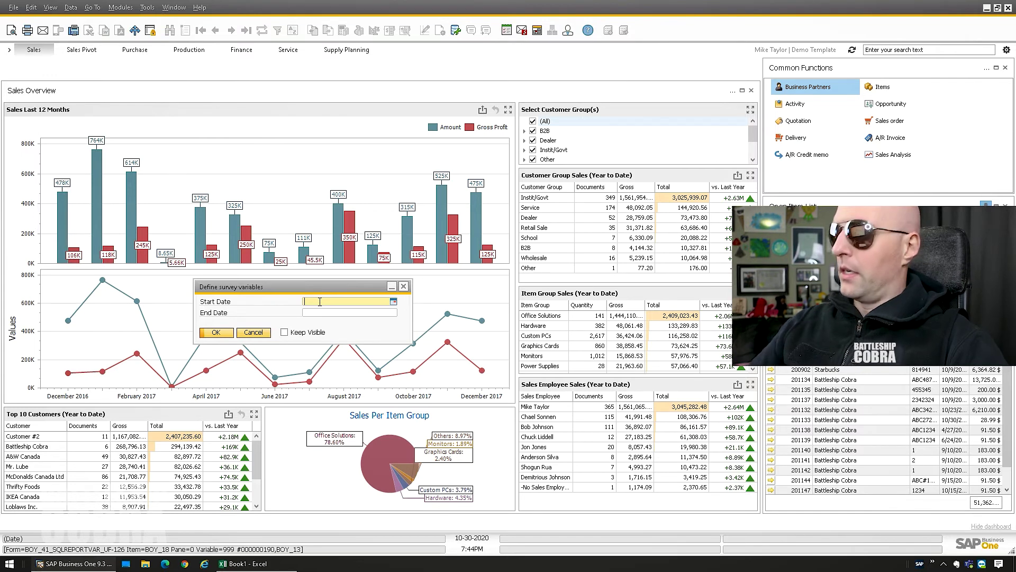
Step: Run the report from 01-01-2001 to today's date, 10-30-2020
{"action": "type", "text": "0101"}
{"action": "key", "text": "Tab"}
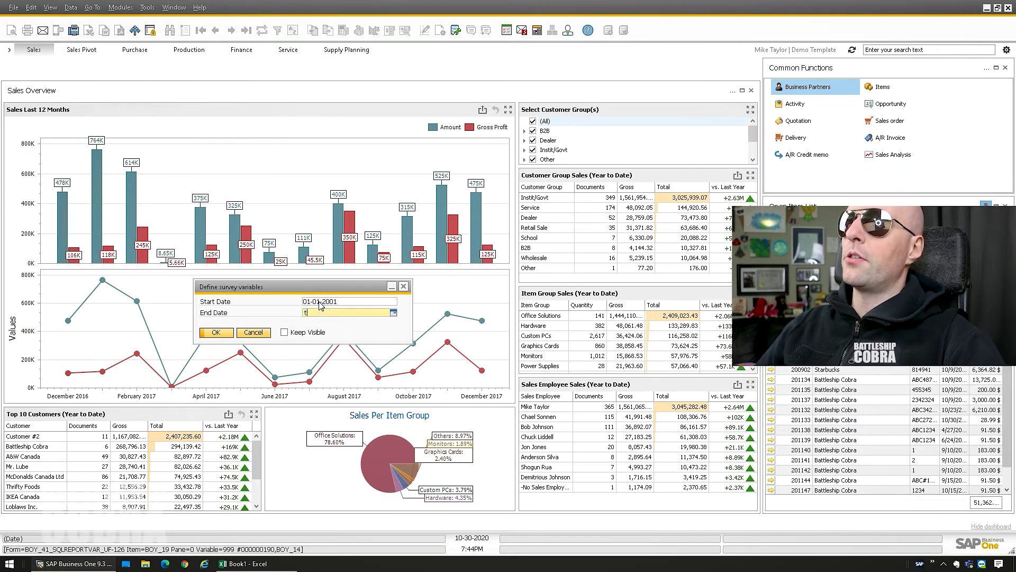
{"action": "key", "text": "shift+Tab"}
{"action": "key", "text": "Return"}
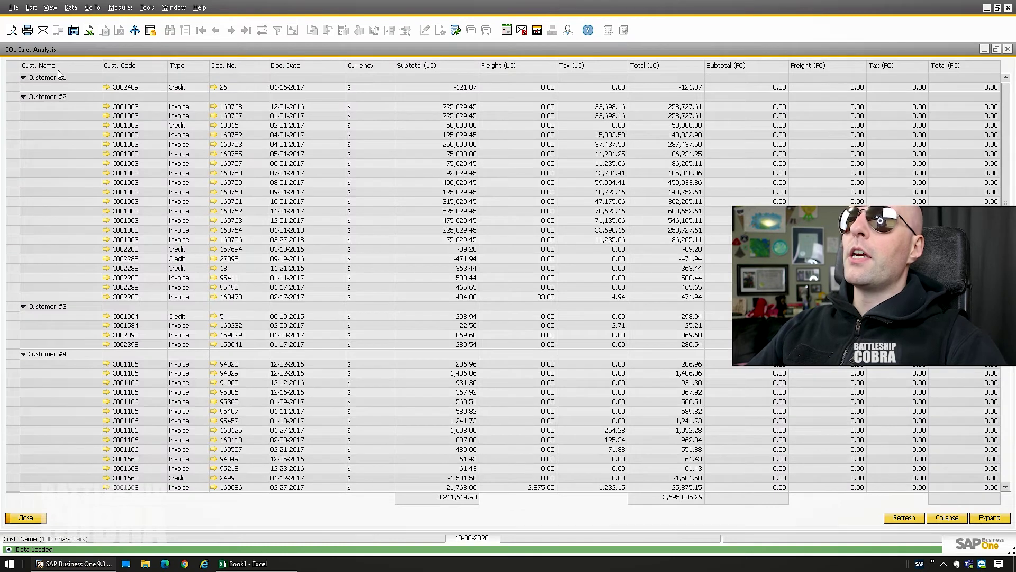
{"action": "left_click", "coordinate": [24, 78]}
{"action": "left_click", "coordinate": [23, 78]}
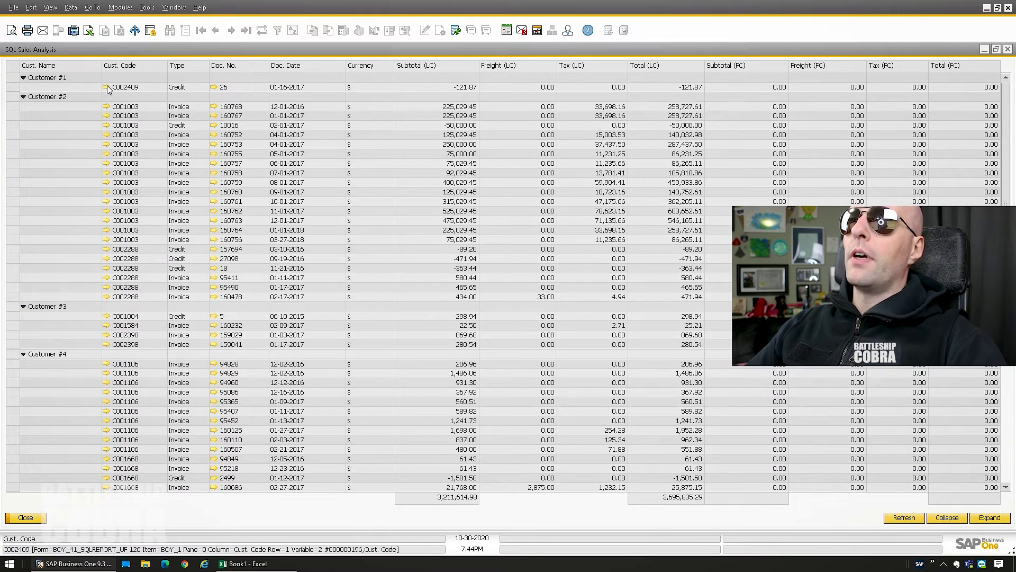